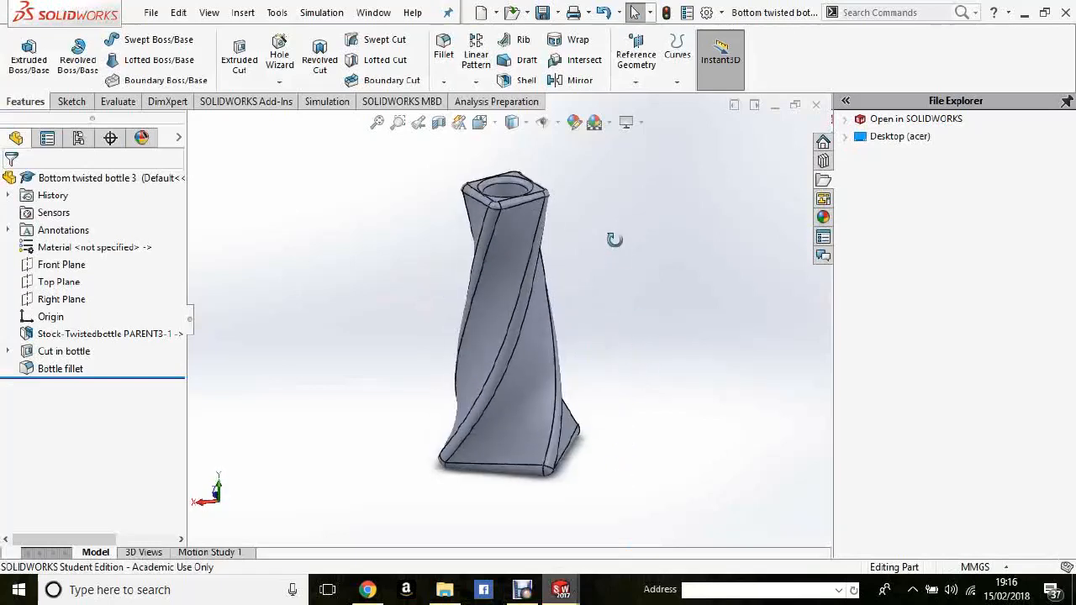
Create a new assembly and place the Bottom twisted bottle 3 part in it as the first component
{"action": "left_click", "coordinate": [482, 13]}
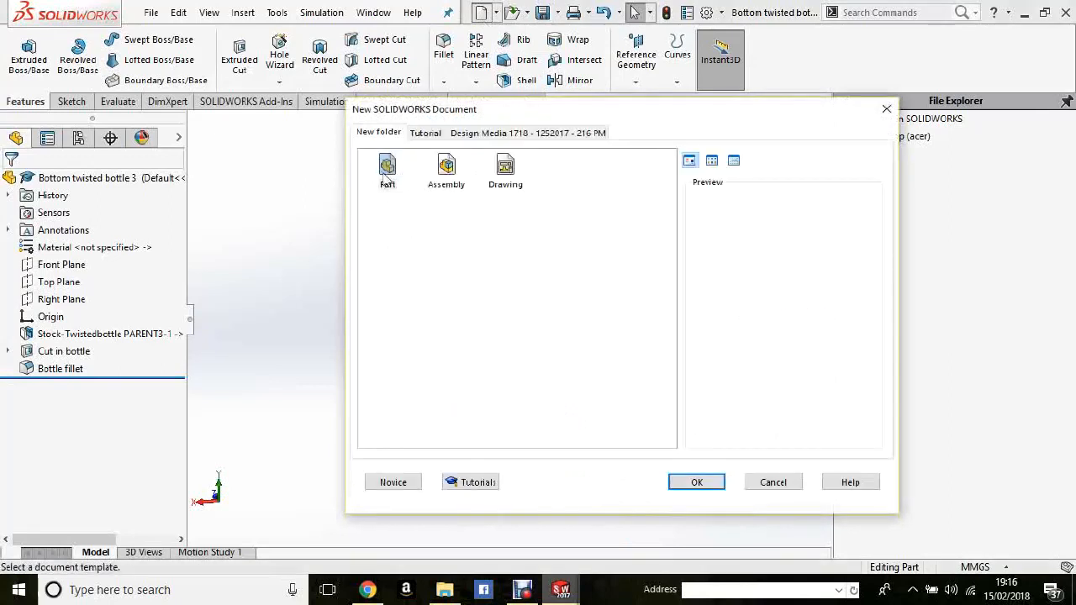
{"action": "left_click", "coordinate": [446, 172]}
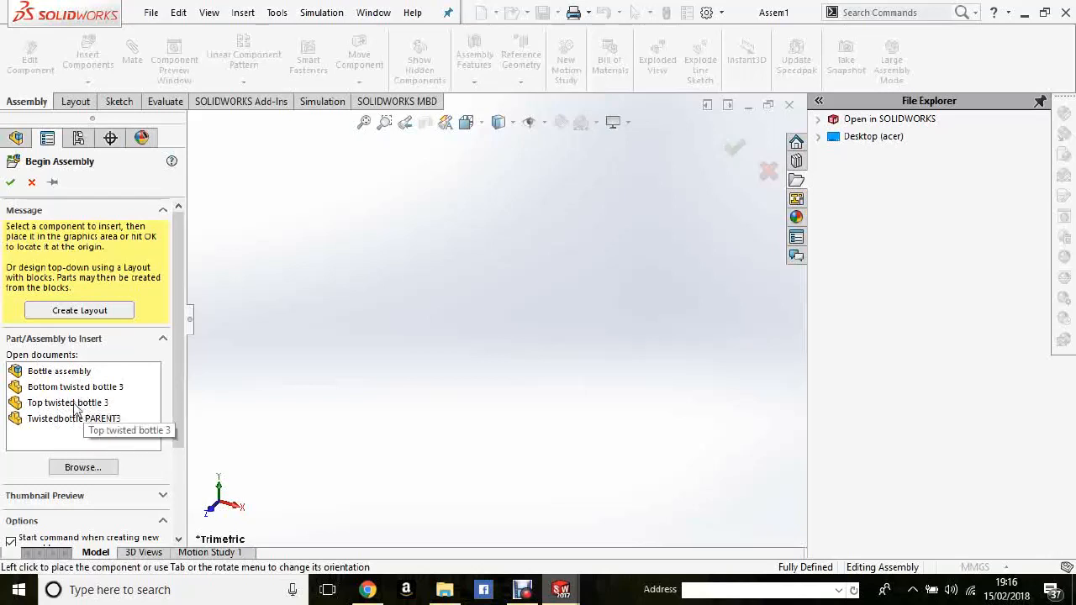
{"action": "left_click", "coordinate": [84, 387]}
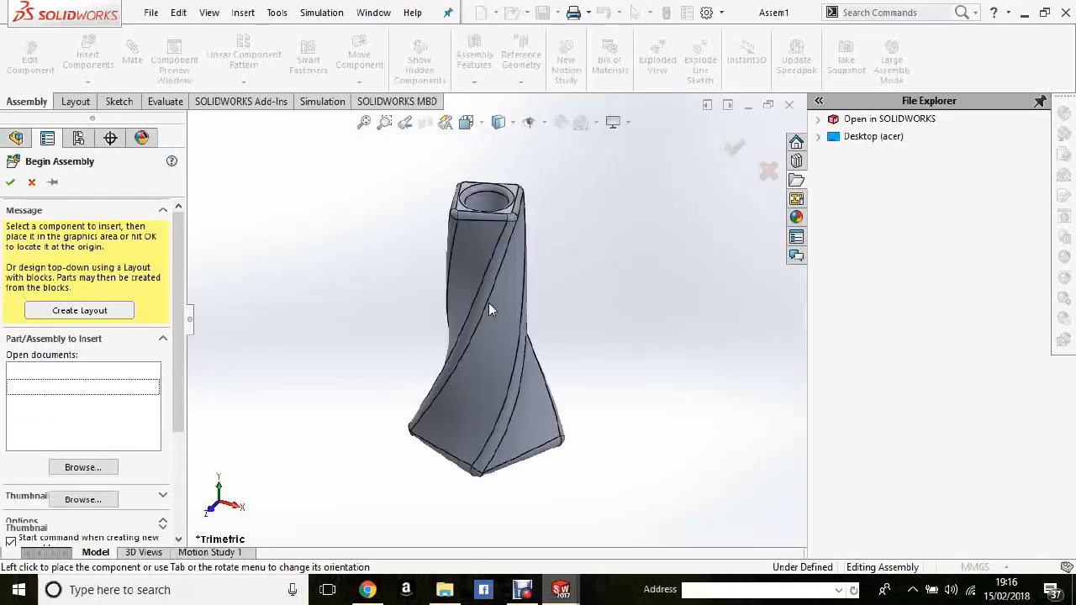
{"action": "left_click", "coordinate": [490, 305]}
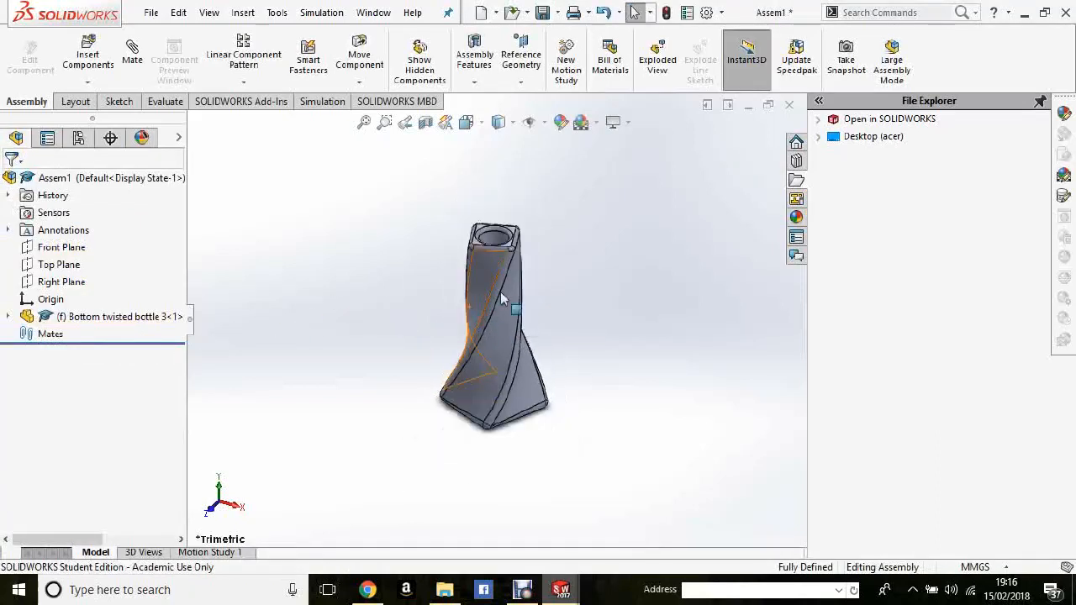
{"action": "scroll", "coordinate": [502, 298], "scroll_direction": "down", "scroll_amount": 3}
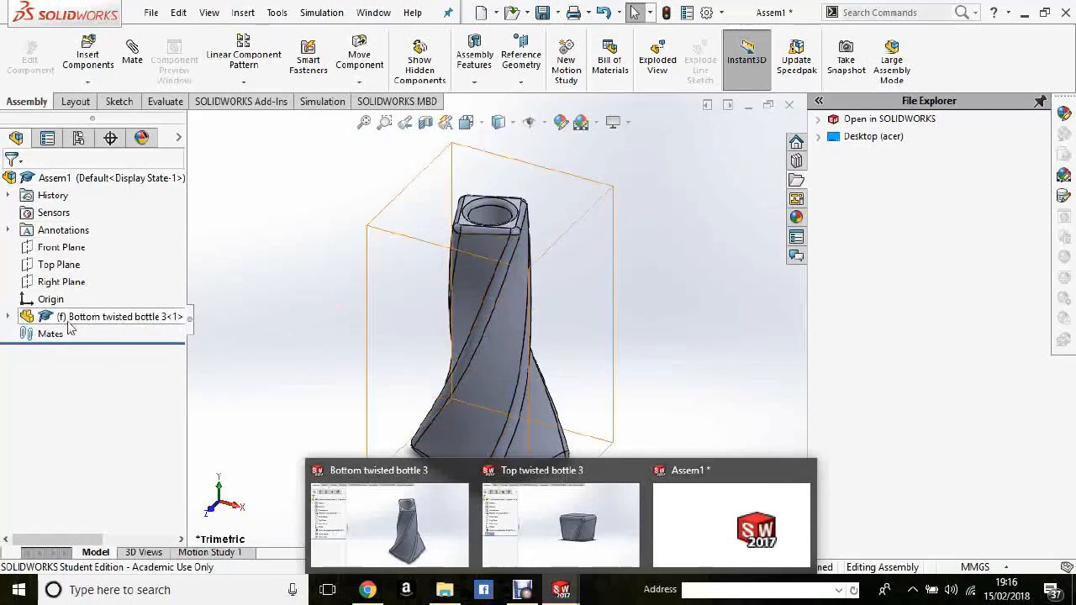
{"action": "left_click", "coordinate": [8, 317]}
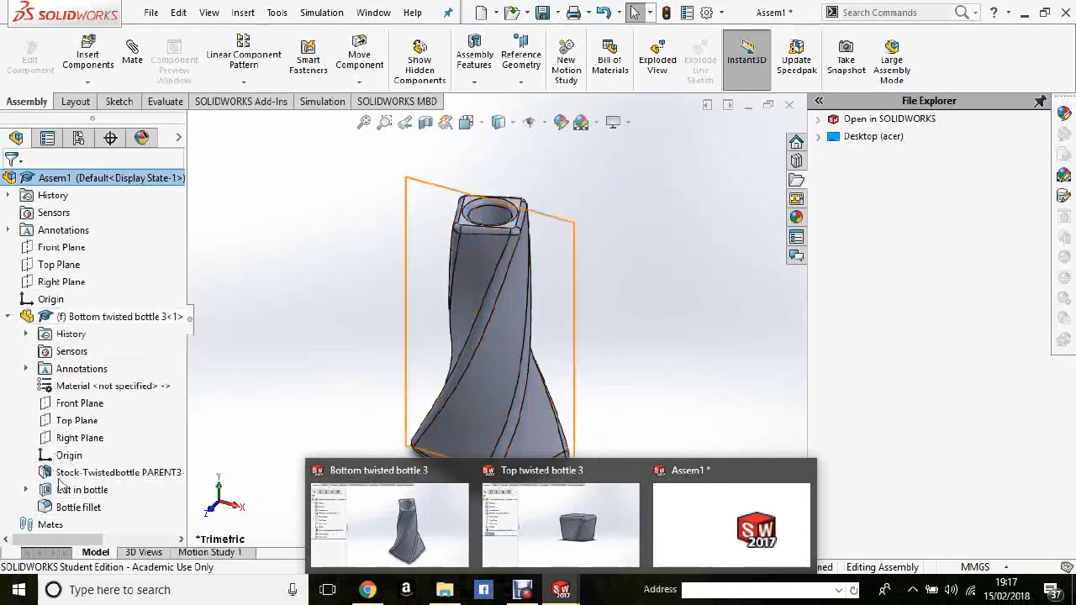
{"action": "left_click", "coordinate": [8, 316]}
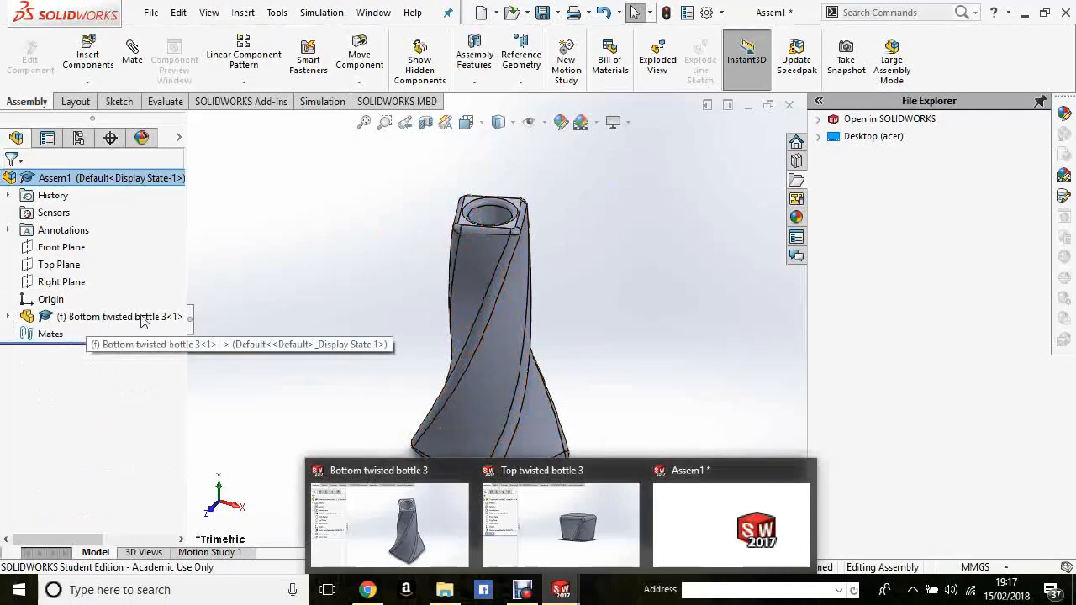
Start in-place editing of the bottle component, saving the assembly as "Twisted bottle assem 3", and return to the assembly
{"action": "left_click", "coordinate": [475, 294]}
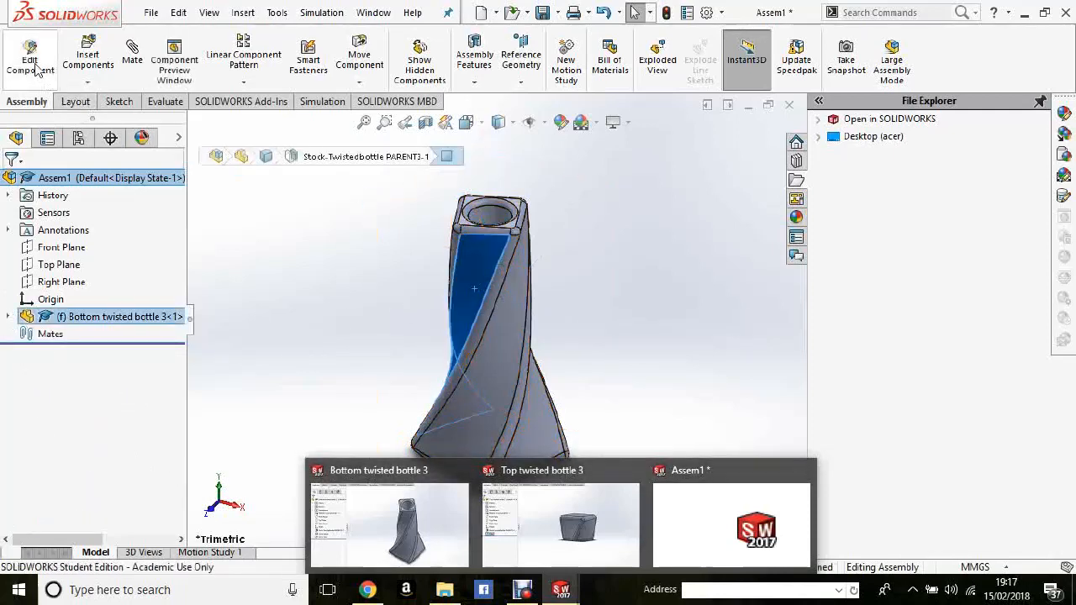
{"action": "left_click", "coordinate": [32, 61]}
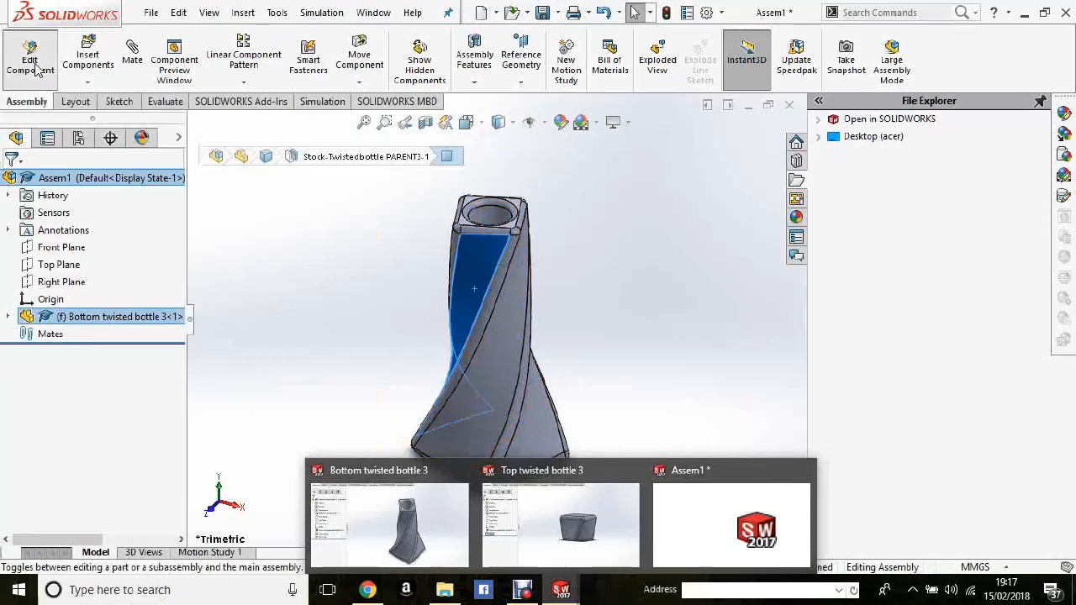
{"action": "left_click", "coordinate": [571, 314]}
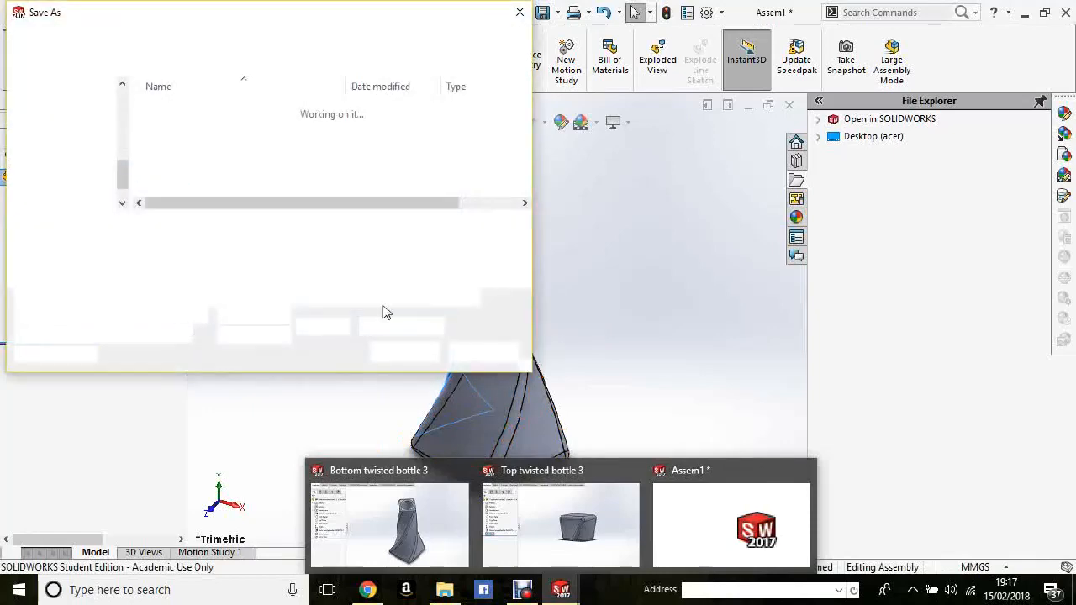
{"action": "type", "text": "T"}
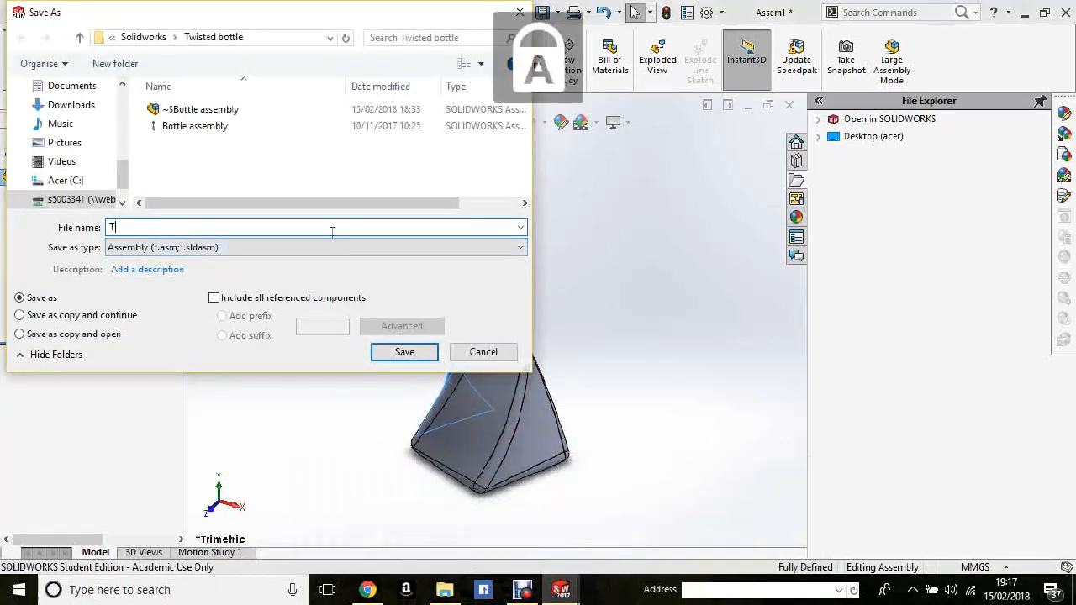
{"action": "type", "text": "wisted bottl"}
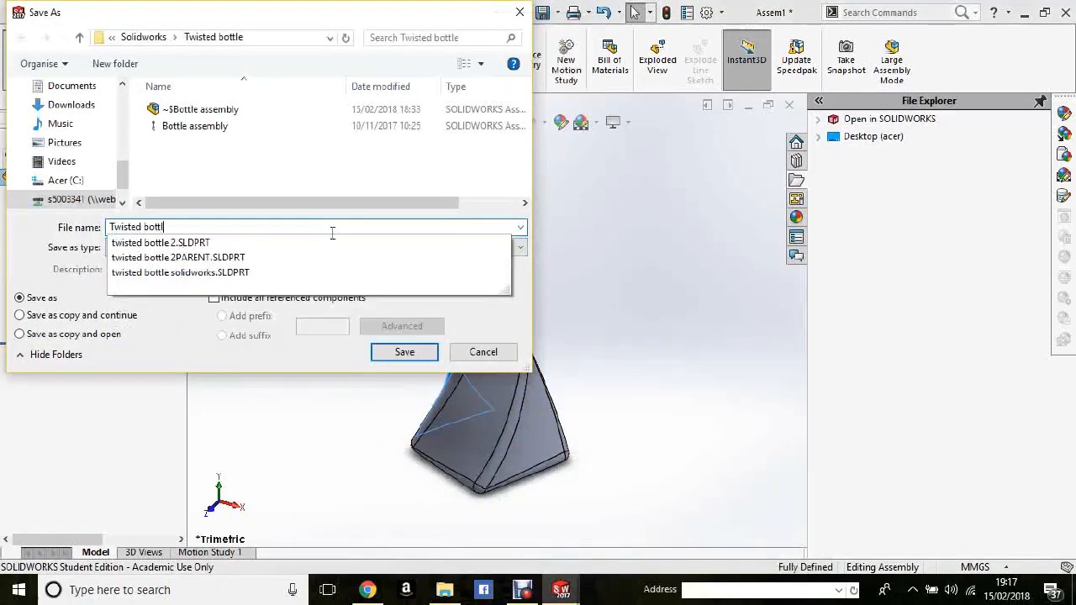
{"action": "type", "text": "e assem 3"}
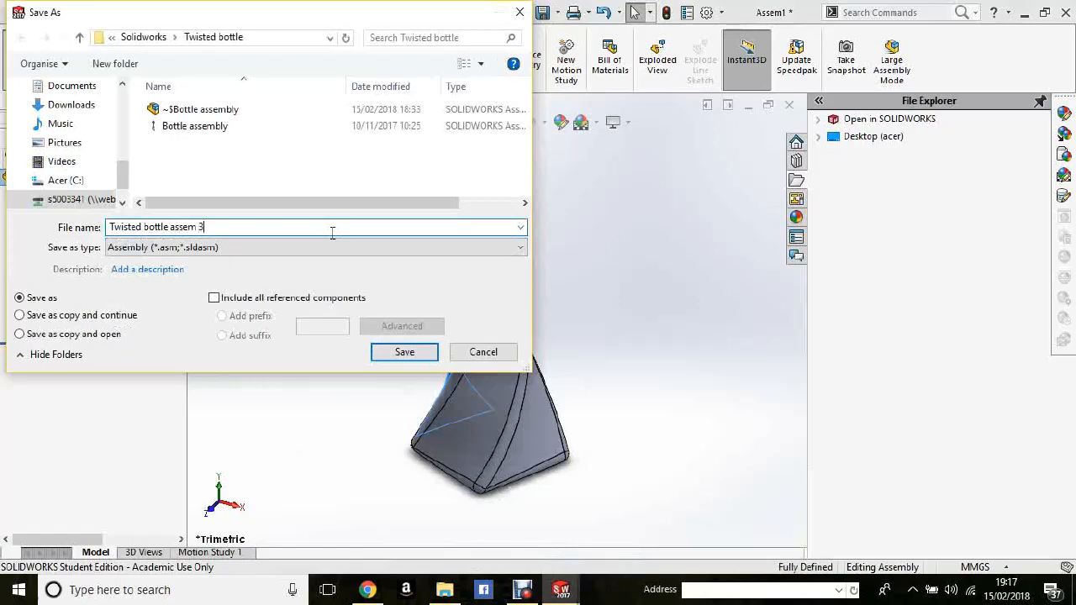
{"action": "key", "text": "Return"}
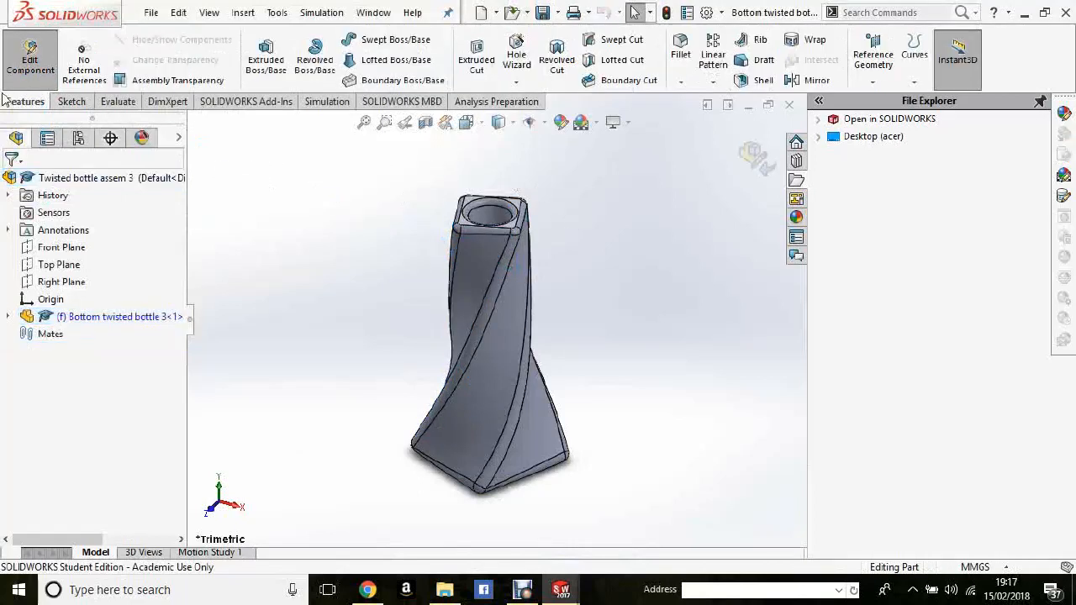
{"action": "left_click", "coordinate": [71, 101]}
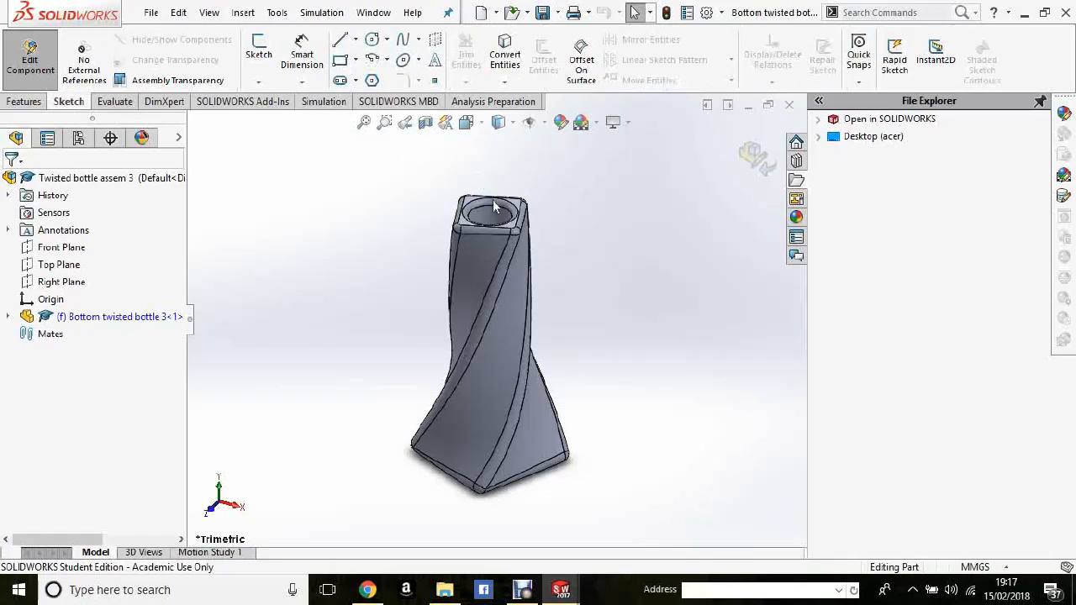
{"action": "left_click", "coordinate": [36, 76]}
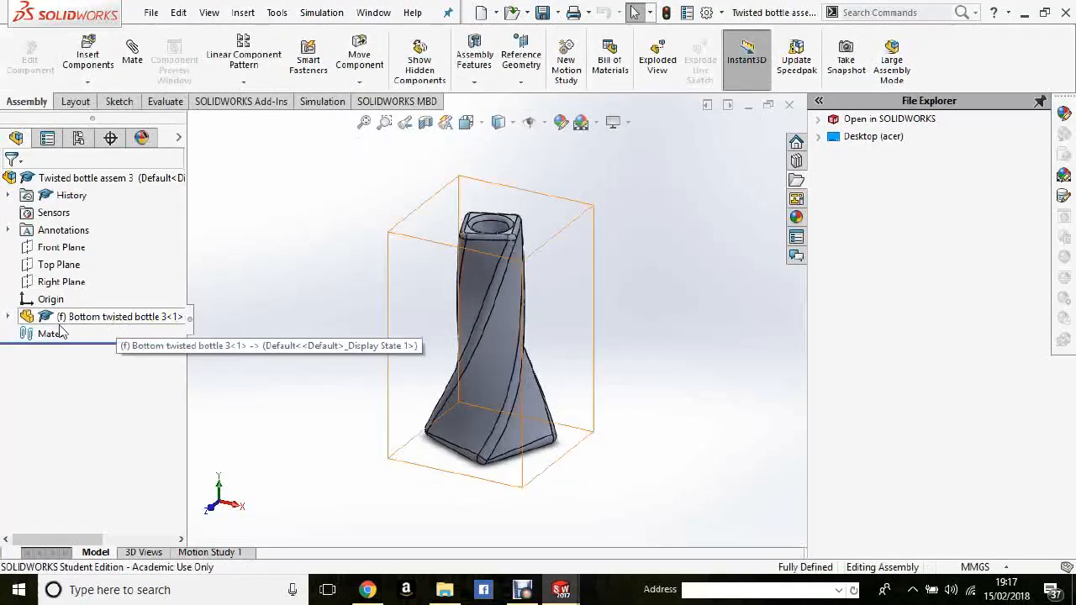
Try to move the fixed Bottom twisted bottle 3 component within the assembly
{"action": "left_click", "coordinate": [89, 320]}
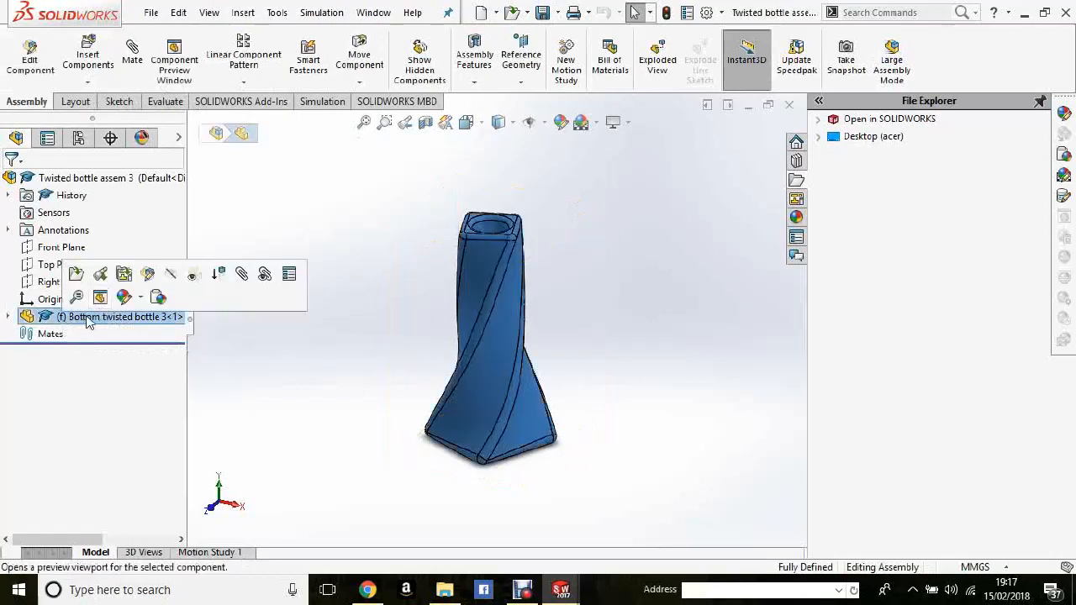
{"action": "left_click", "coordinate": [307, 332]}
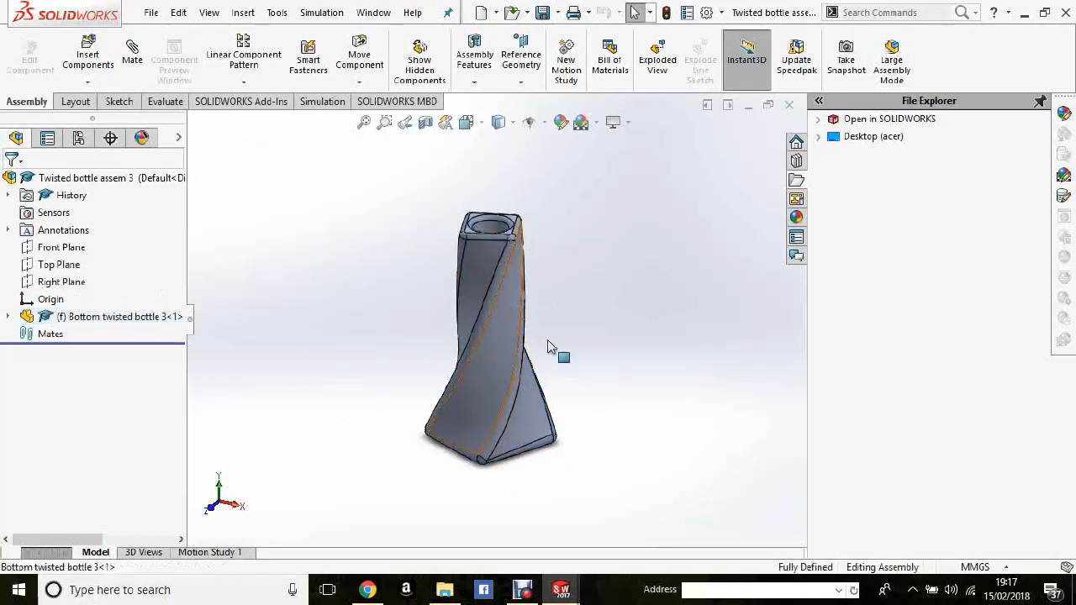
{"action": "left_click_drag", "start_coordinate": [502, 306], "coordinate": [445, 393]}
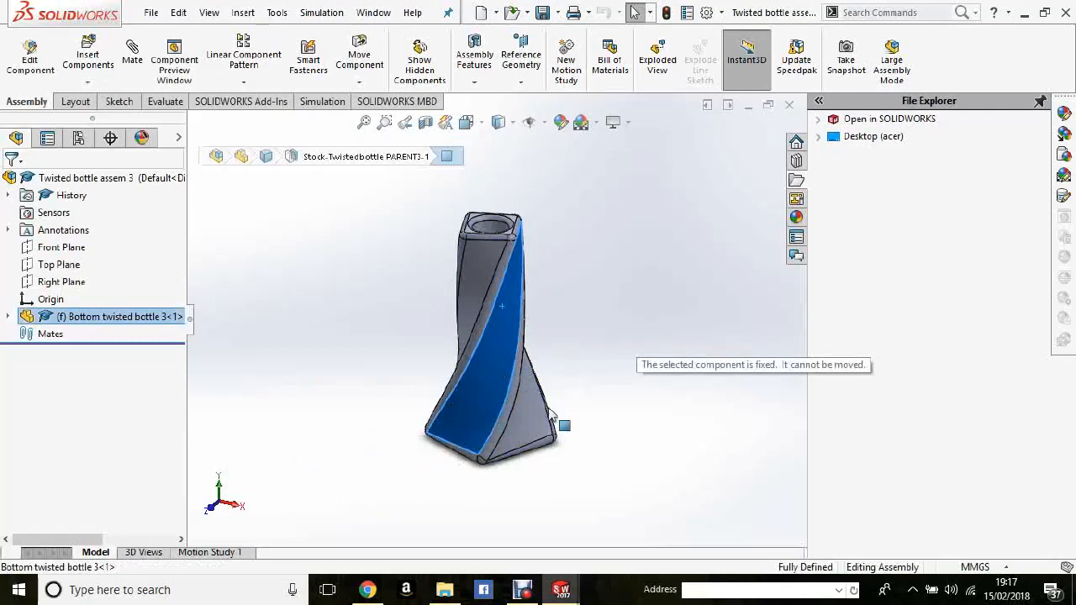
{"action": "left_click_drag", "start_coordinate": [147, 412], "coordinate": [237, 408]}
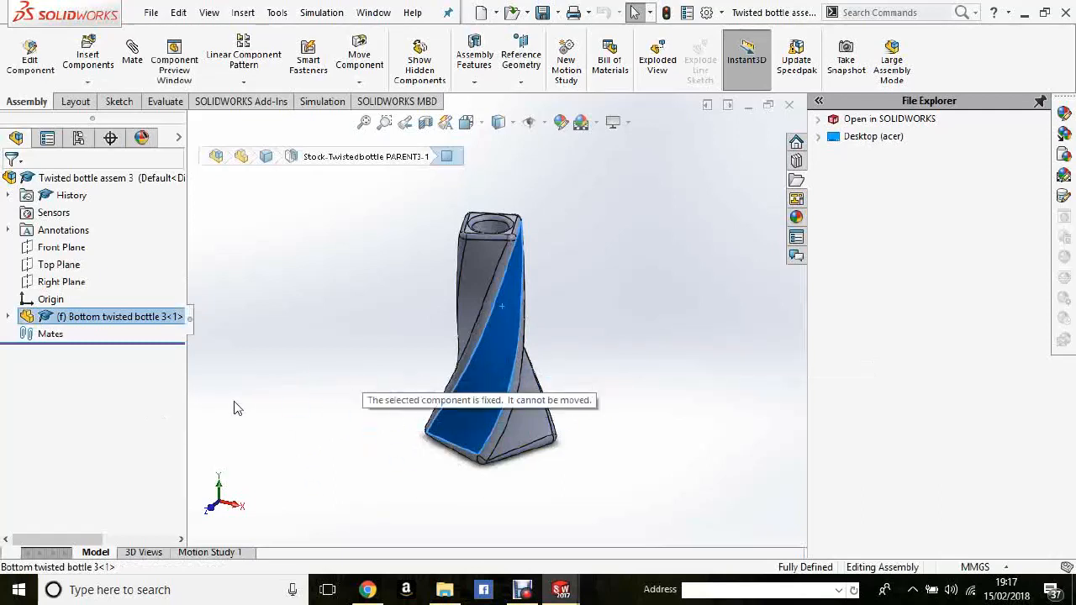
Float the Bottom twisted bottle 3 component and move it freely to a slightly different position
{"action": "right_click", "coordinate": [90, 317]}
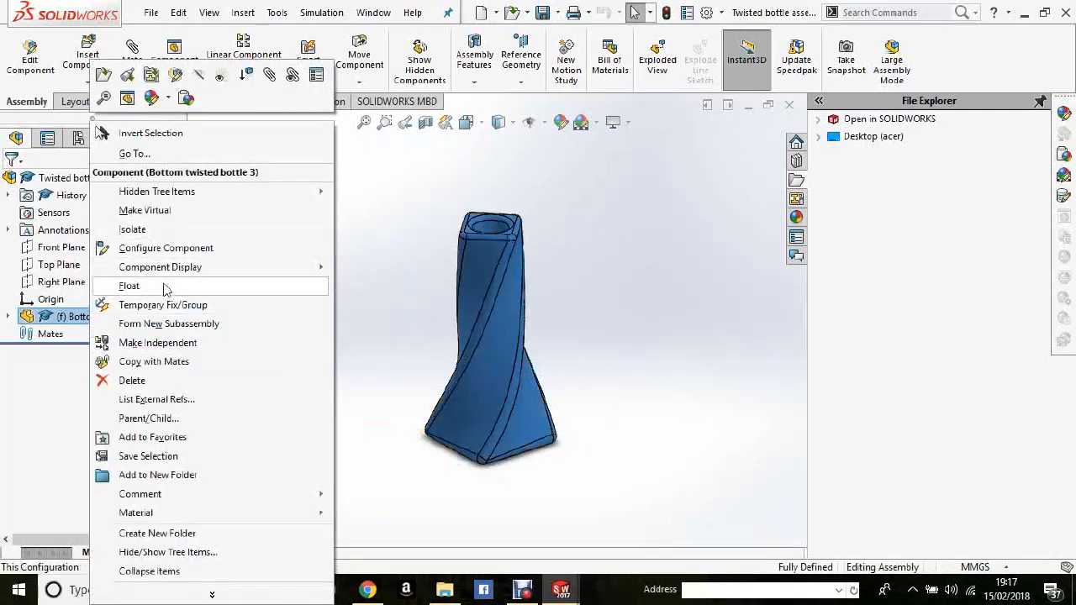
{"action": "left_click", "coordinate": [128, 285]}
{"action": "left_click", "coordinate": [396, 305]}
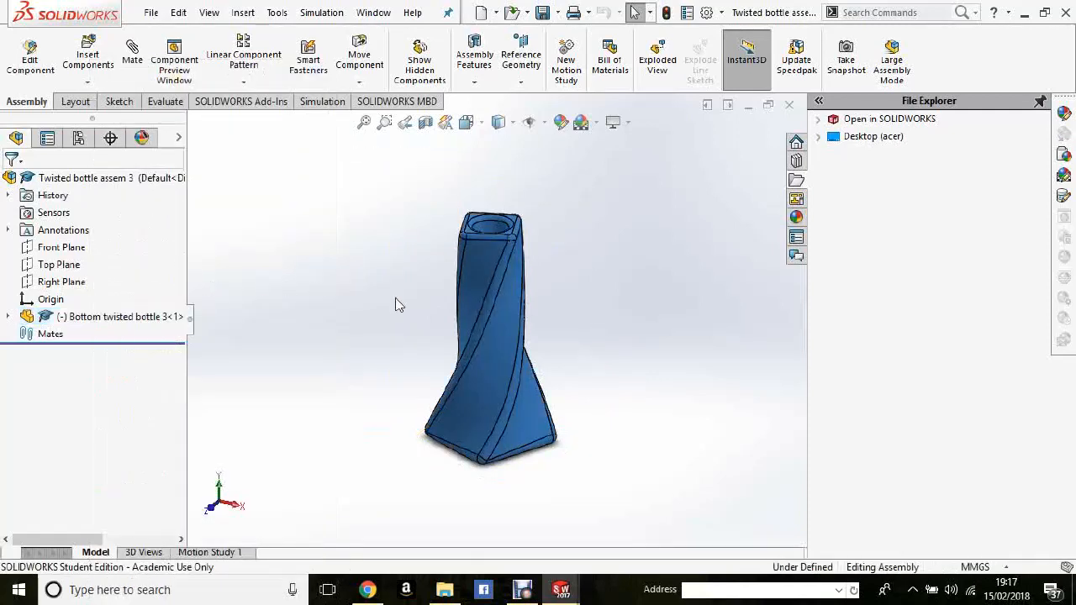
{"action": "left_click", "coordinate": [507, 335]}
{"action": "left_click_drag", "start_coordinate": [209, 367], "coordinate": [479, 309]}
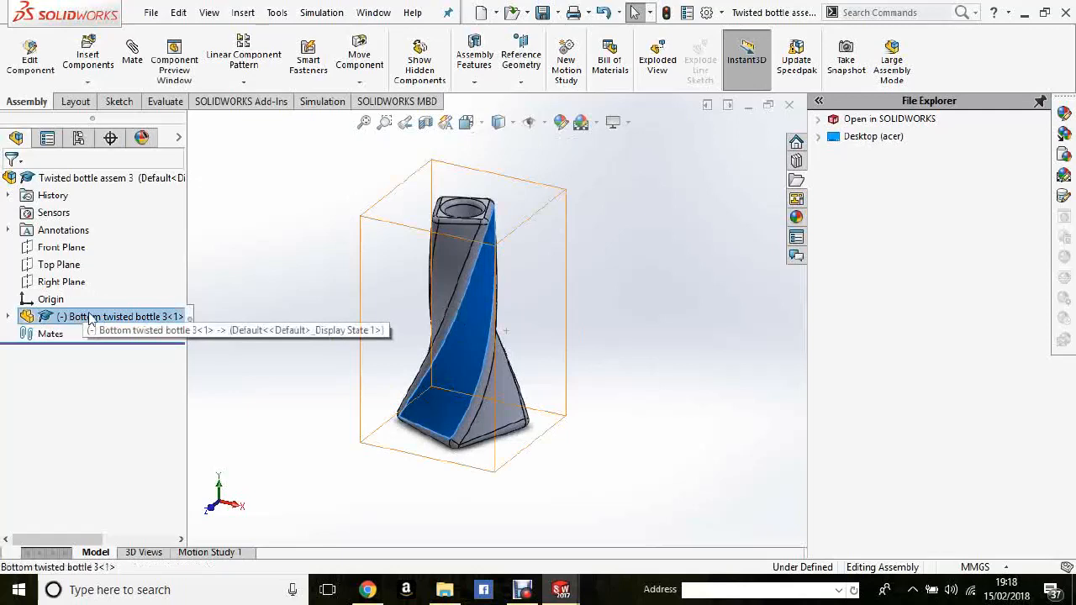
Fix the Bottom twisted bottle 3 component at its current position
{"action": "right_click", "coordinate": [84, 318]}
{"action": "left_click", "coordinate": [135, 287]}
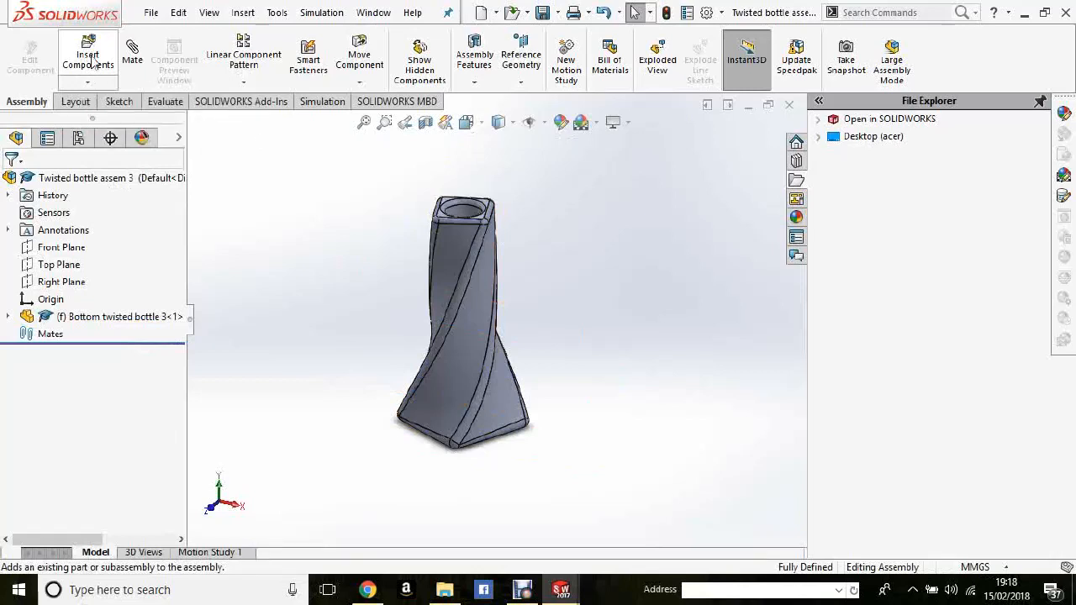
Insert the Top twisted bottle 3 part into the assembly, placing it beside the neck of the bottle
{"action": "left_click", "coordinate": [92, 63]}
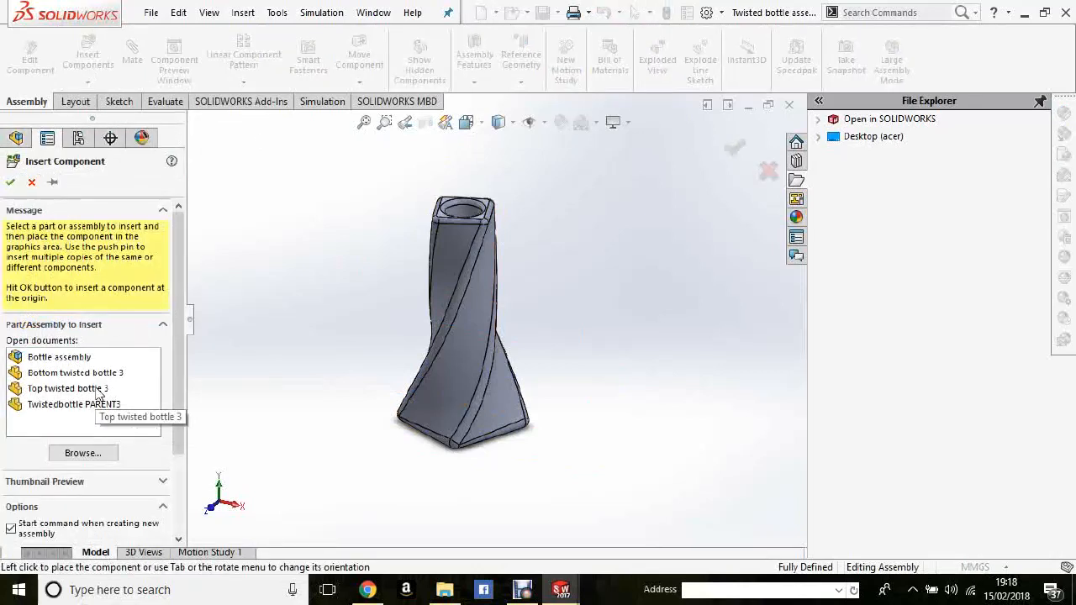
{"action": "left_click", "coordinate": [99, 390]}
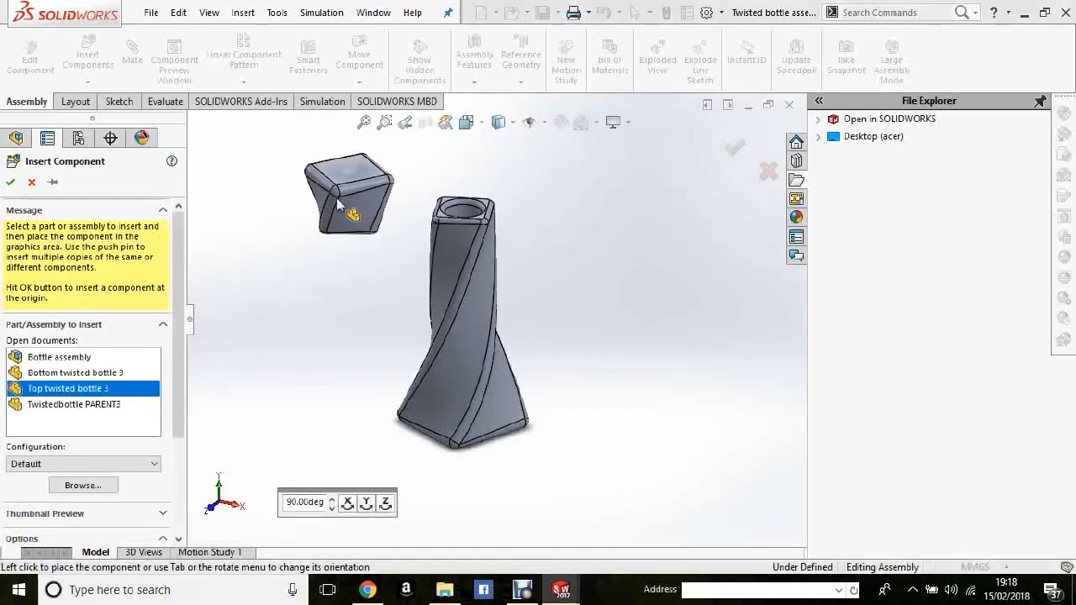
{"action": "left_click", "coordinate": [261, 195]}
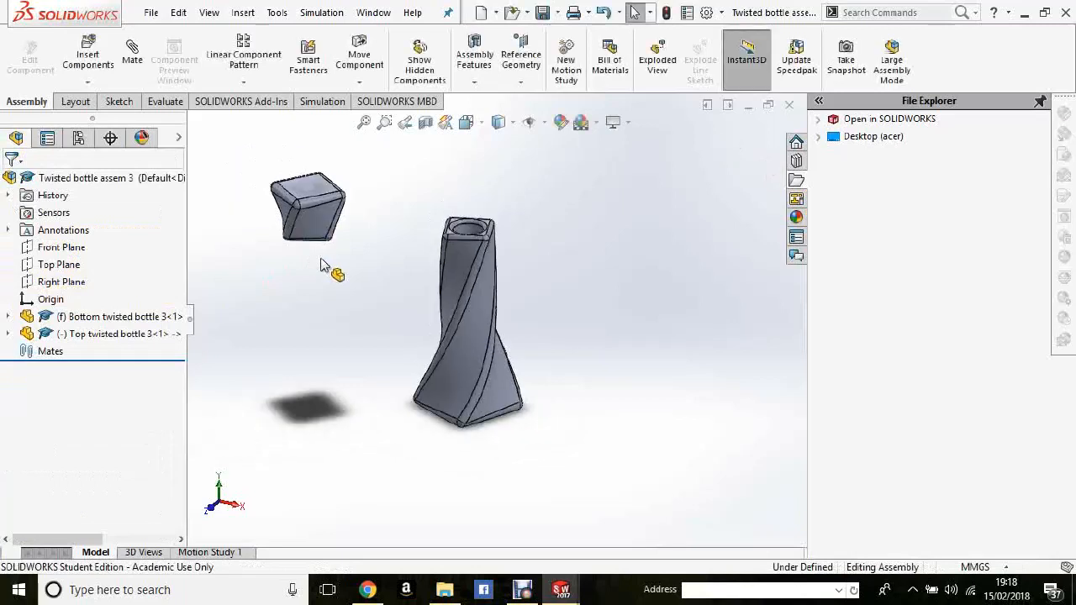
{"action": "middle_click_drag", "start_coordinate": [348, 260], "coordinate": [375, 278]}
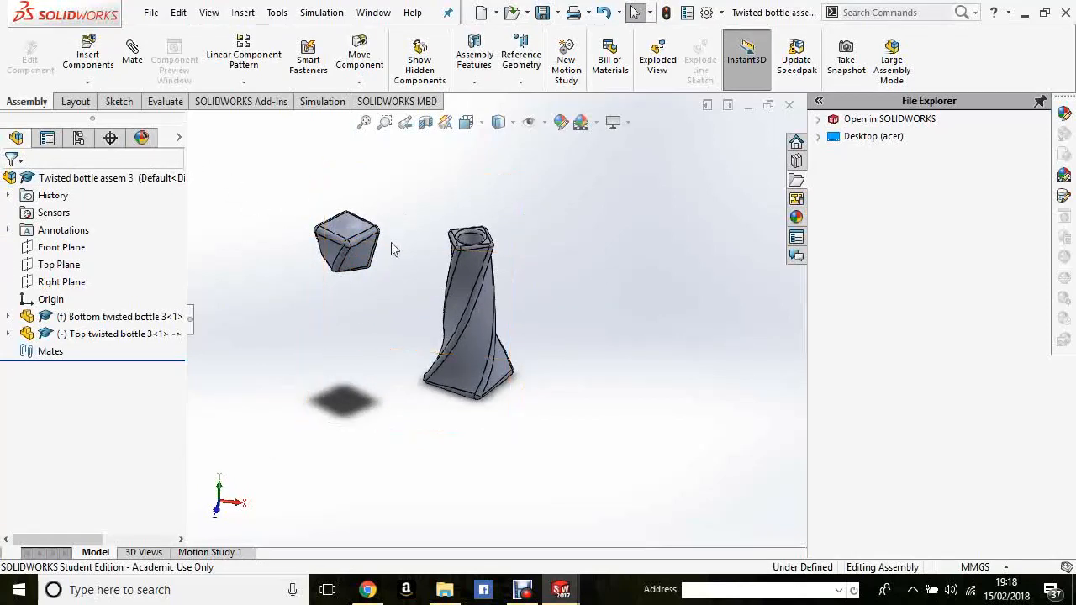
Add a coincident mate between the Front Planes of Bottom twisted bottle 3 and Top twisted bottle 3
{"action": "left_click", "coordinate": [131, 82]}
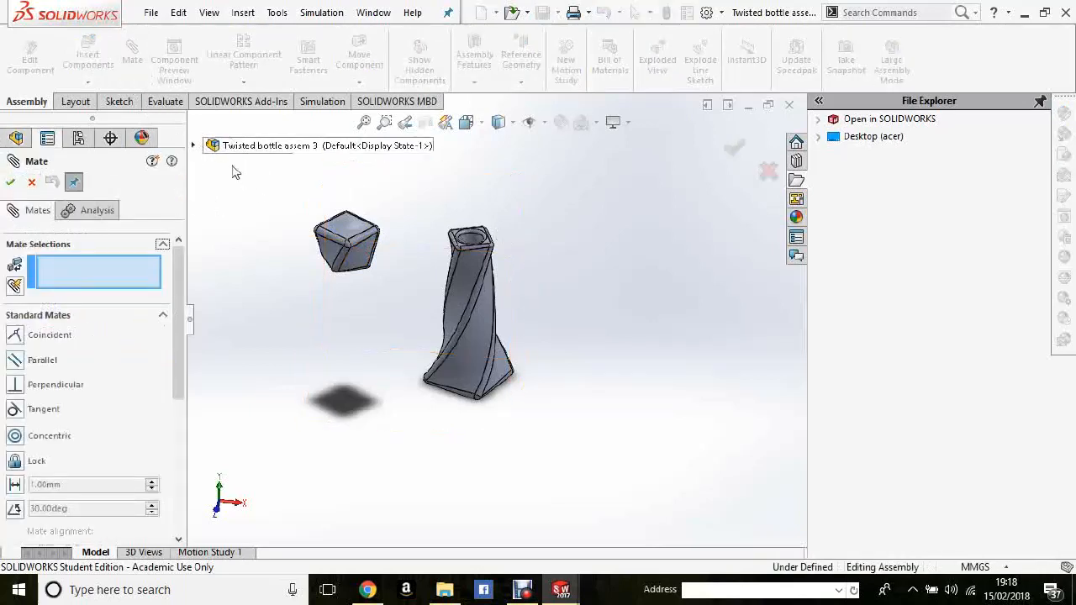
{"action": "left_click", "coordinate": [193, 146]}
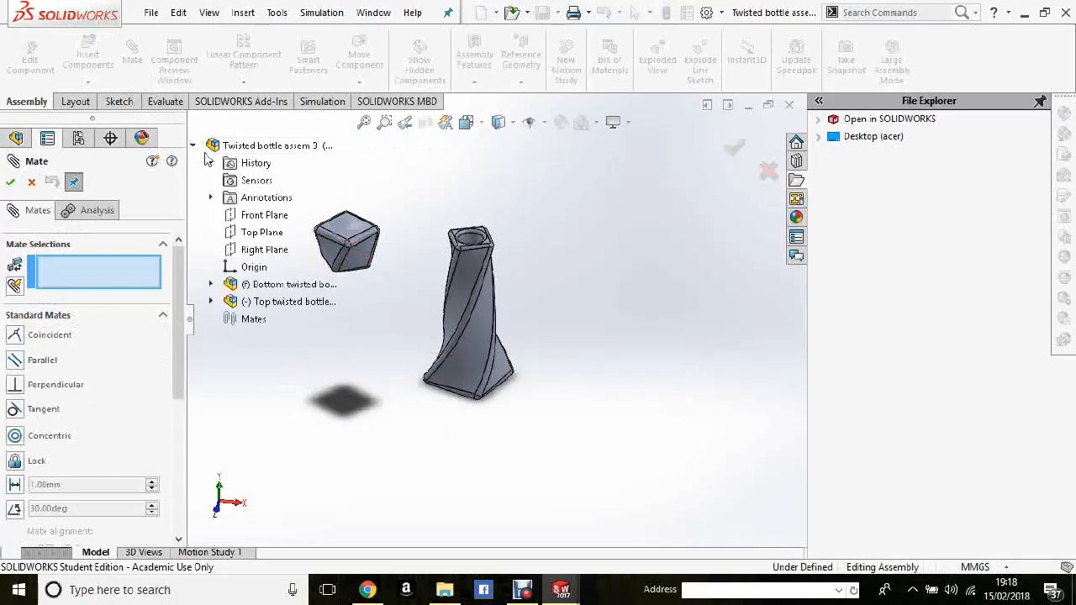
{"action": "left_click", "coordinate": [211, 285]}
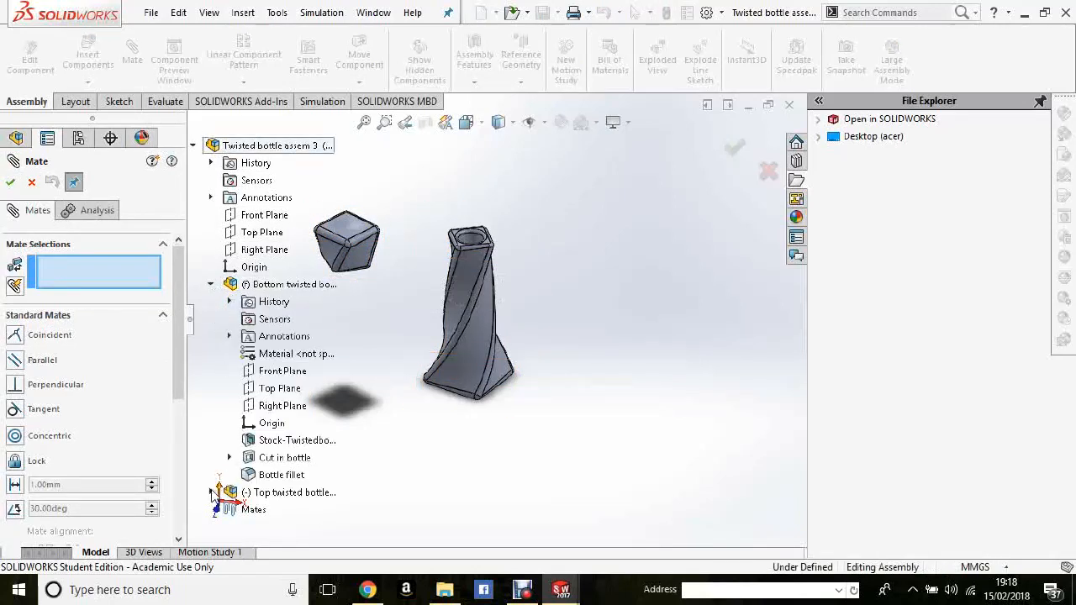
{"action": "left_click", "coordinate": [211, 493]}
{"action": "scroll", "coordinate": [312, 402], "scroll_direction": "up", "scroll_amount": 2}
{"action": "scroll", "coordinate": [312, 402], "scroll_direction": "down", "scroll_amount": 3}
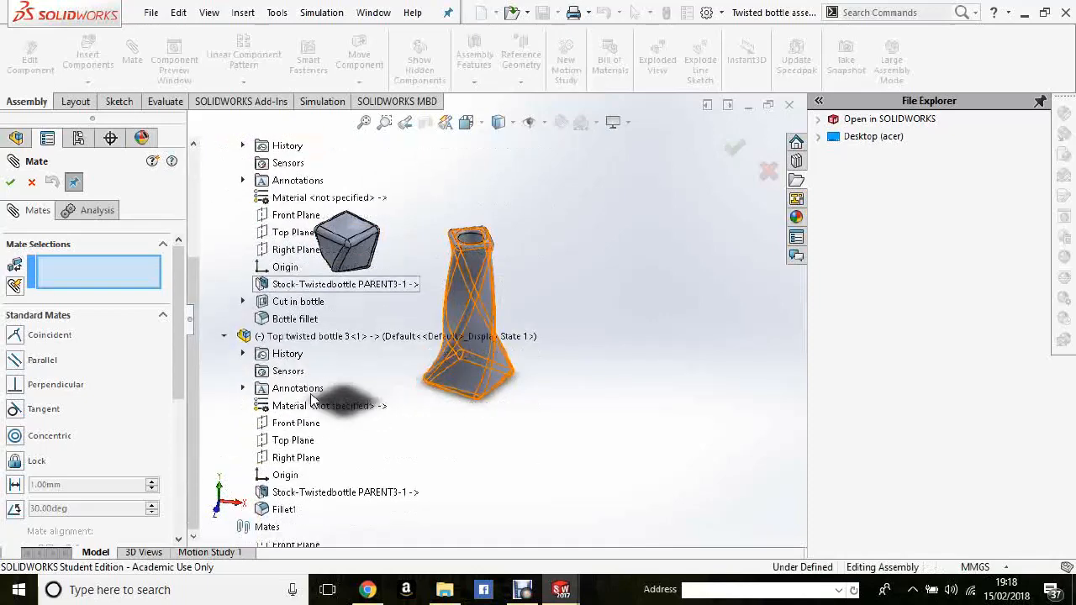
{"action": "scroll", "coordinate": [312, 402], "scroll_direction": "up", "scroll_amount": 3}
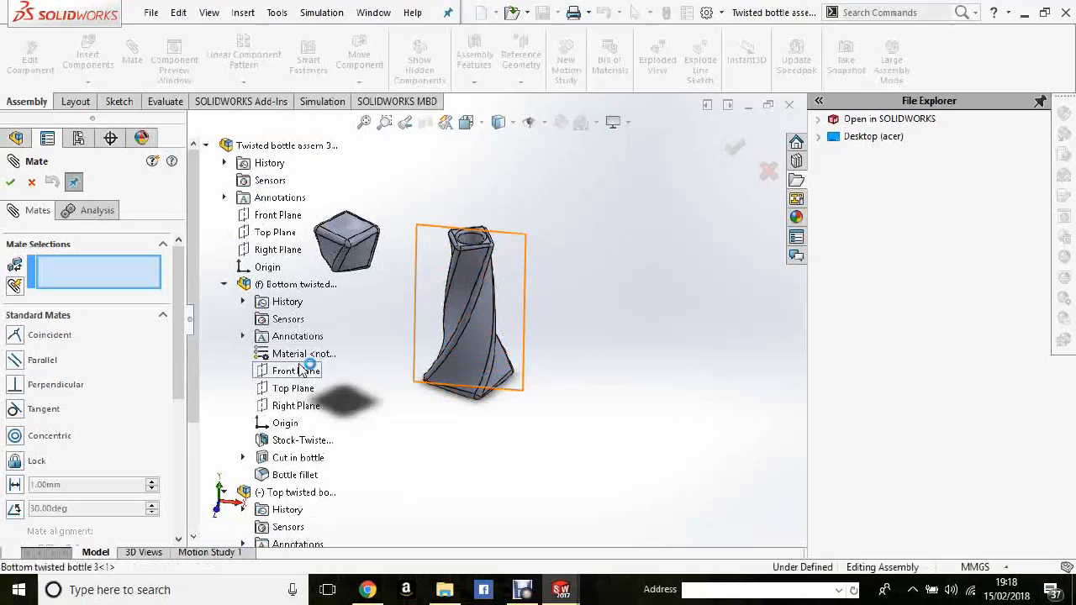
{"action": "left_click", "coordinate": [303, 371]}
{"action": "scroll", "coordinate": [303, 375], "scroll_direction": "down", "scroll_amount": 3}
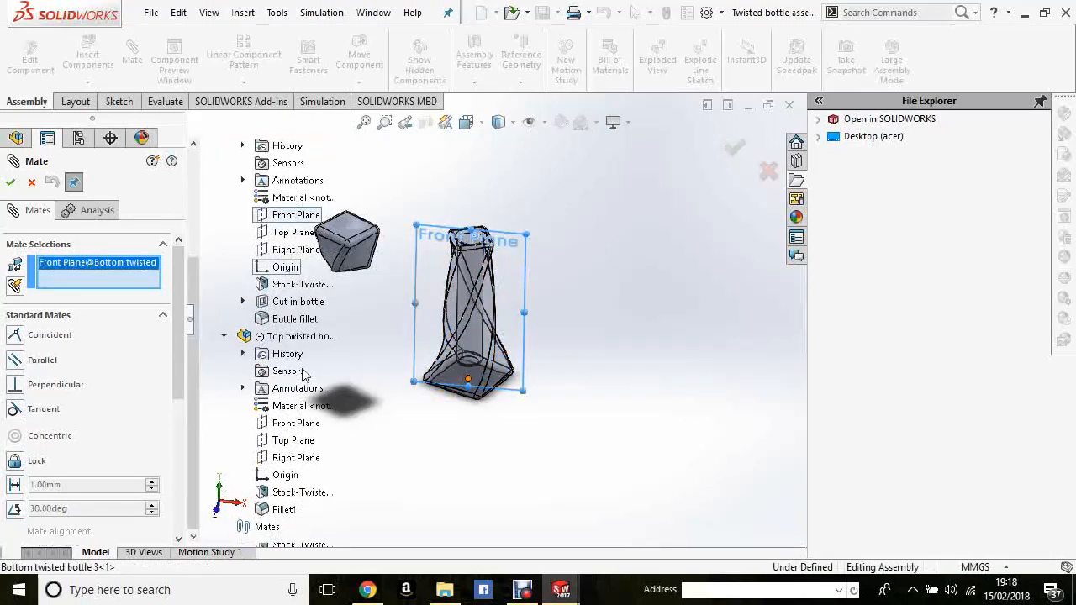
{"action": "left_click", "coordinate": [298, 423]}
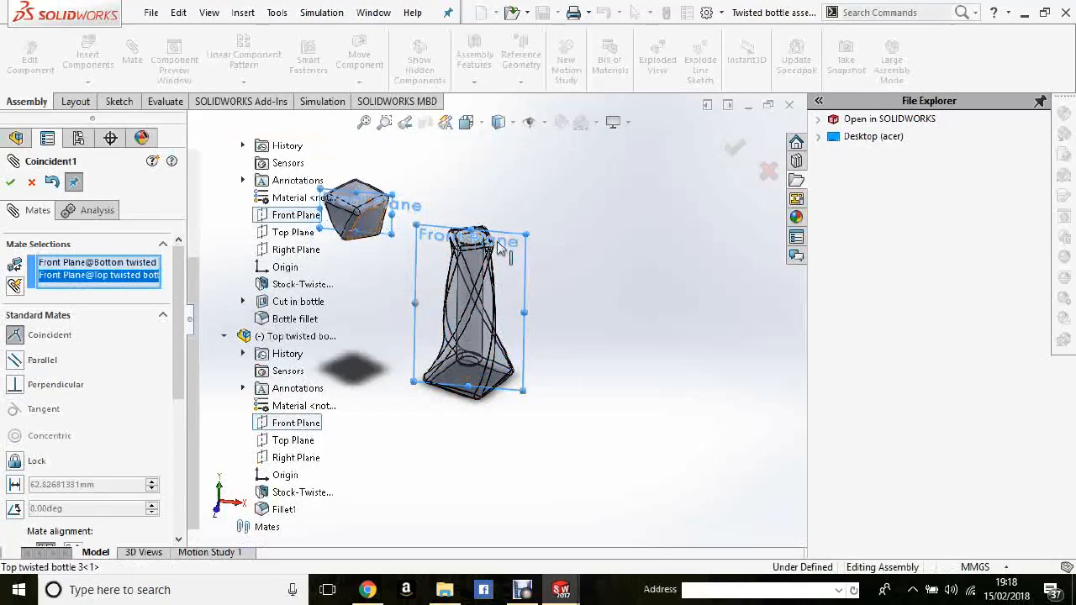
{"action": "left_click", "coordinate": [11, 181]}
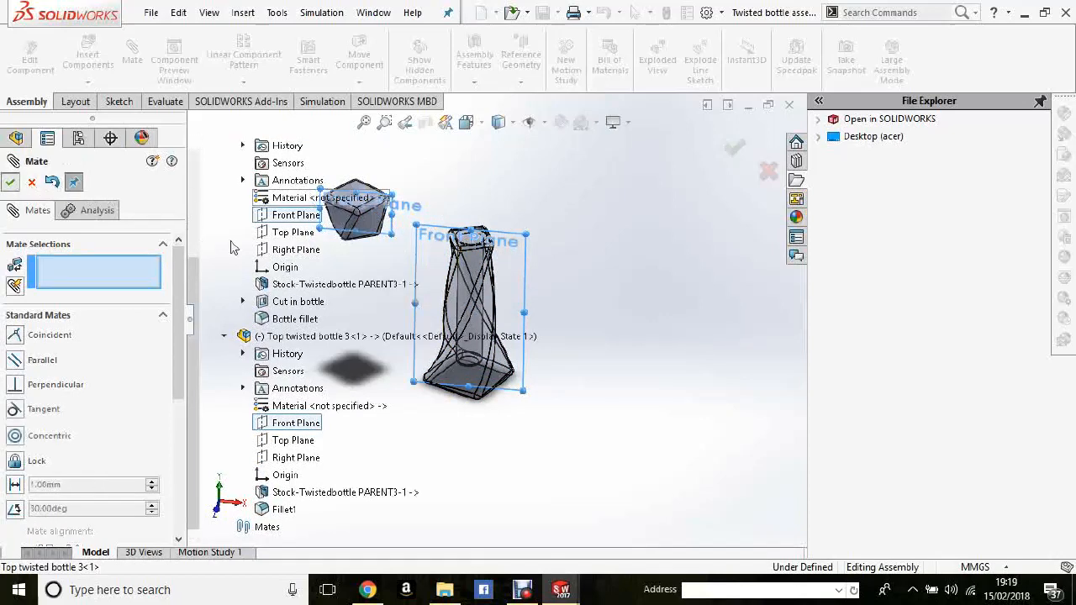
Add coincident mates between the two parts' Top Planes and between their Right Planes
{"action": "left_click", "coordinate": [292, 232]}
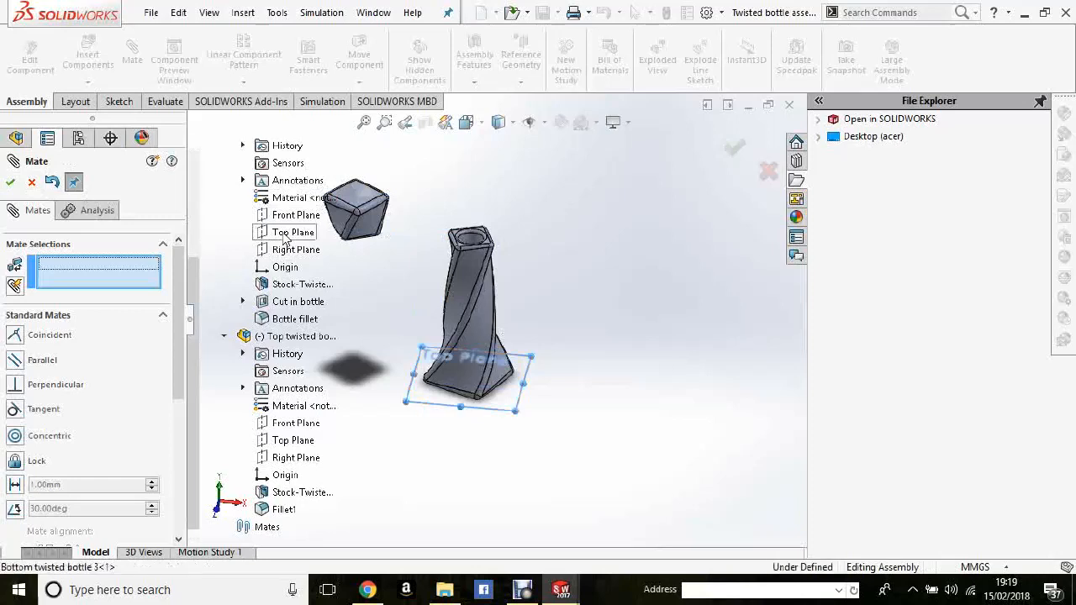
{"action": "left_click", "coordinate": [305, 443]}
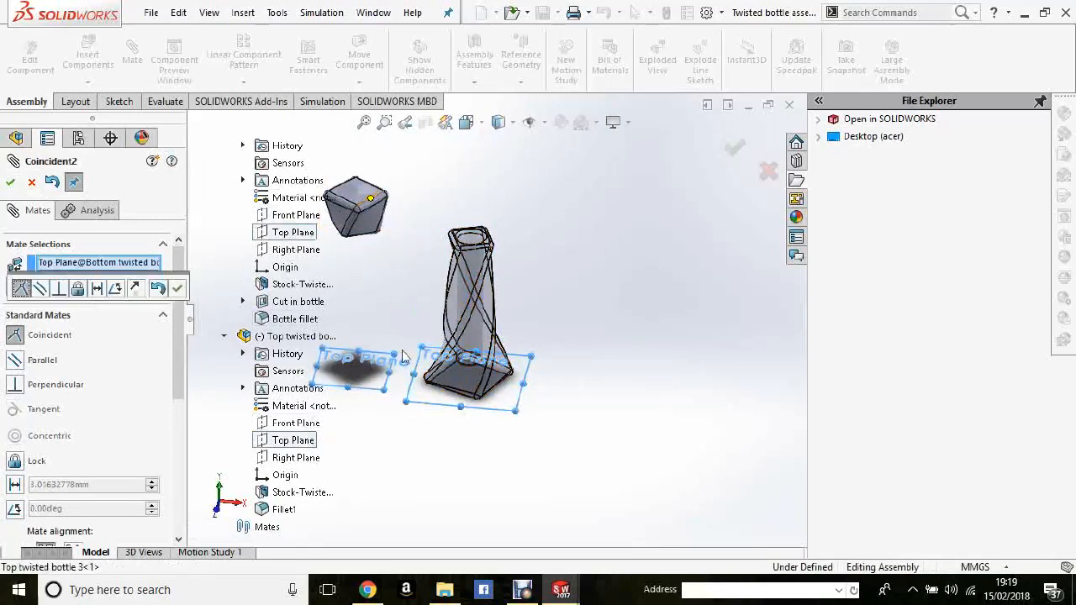
{"action": "left_click", "coordinate": [10, 182]}
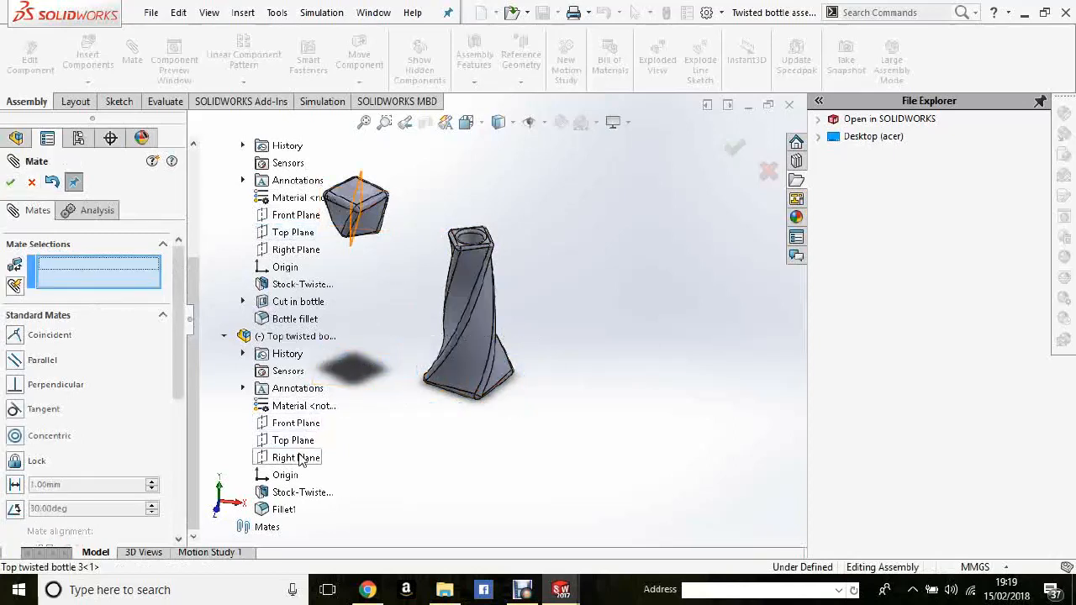
{"action": "left_click", "coordinate": [296, 250]}
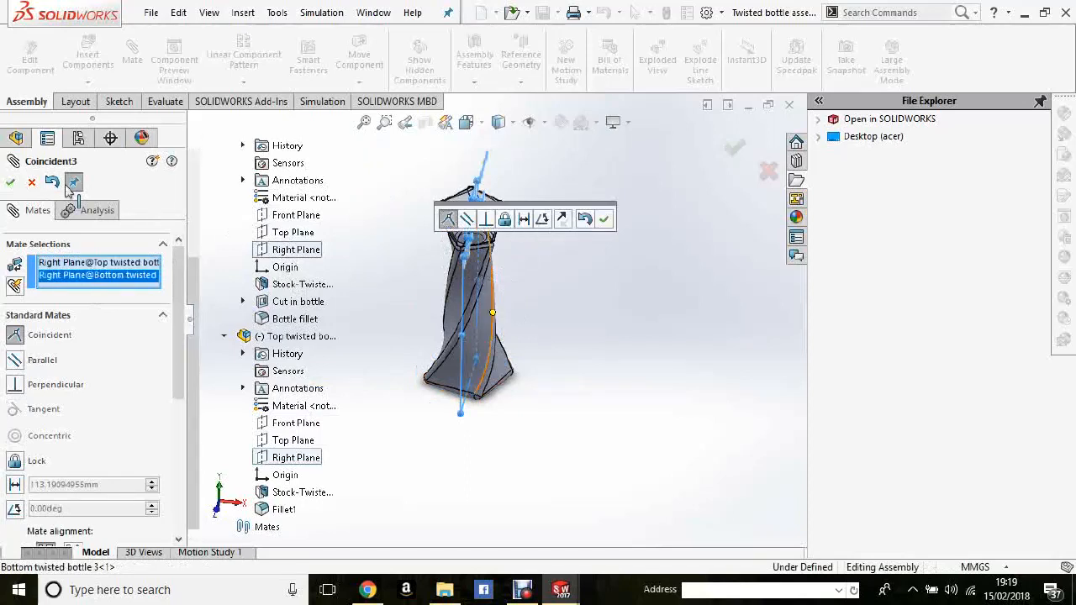
{"action": "left_click", "coordinate": [10, 182]}
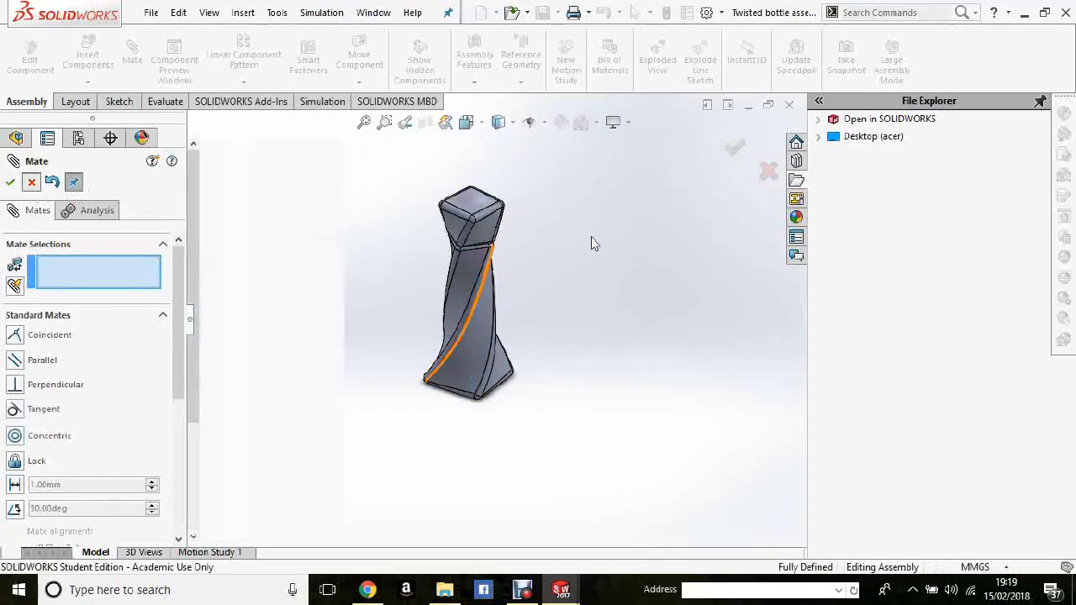
Examine the mated bottle from several sides, checking how the top part's faces line up with the bottom part
{"action": "middle_click_drag", "start_coordinate": [571, 180], "coordinate": [546, 383]}
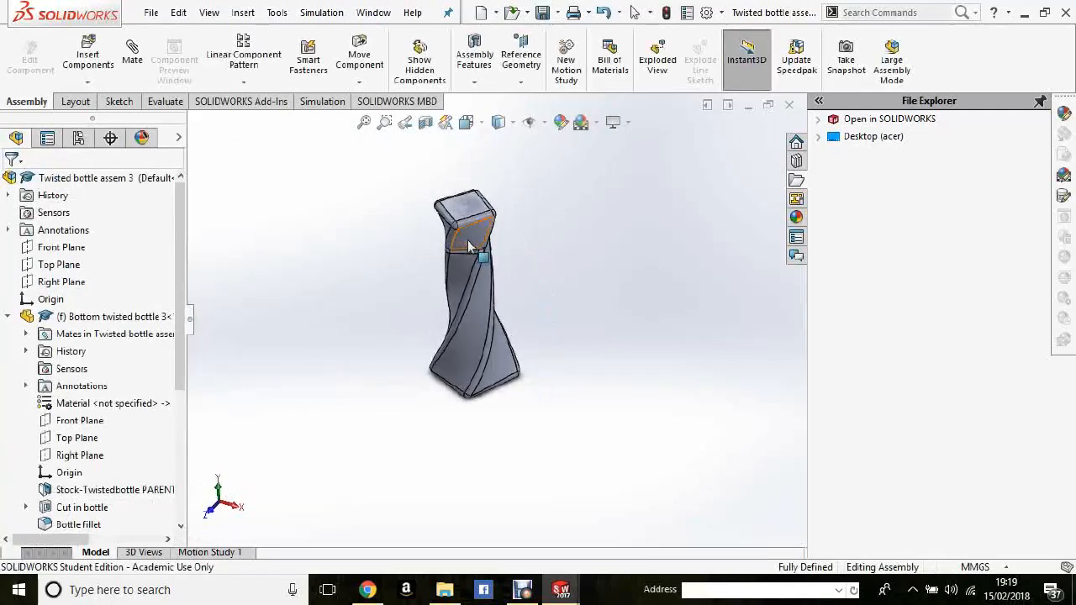
{"action": "left_click", "coordinate": [467, 239]}
{"action": "left_click", "coordinate": [559, 234]}
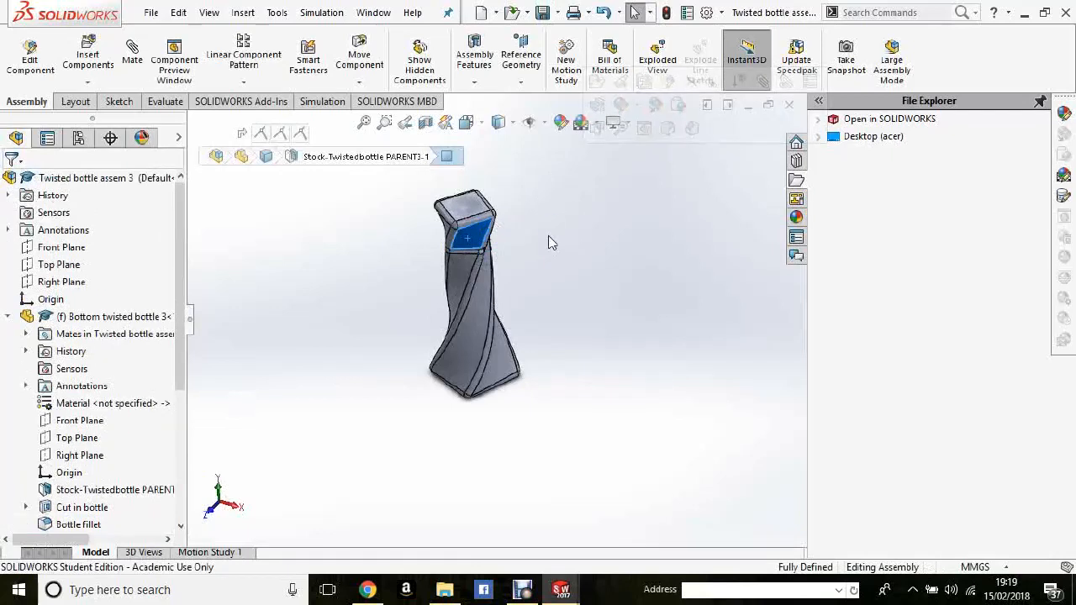
{"action": "middle_click_drag", "start_coordinate": [547, 236], "coordinate": [553, 188]}
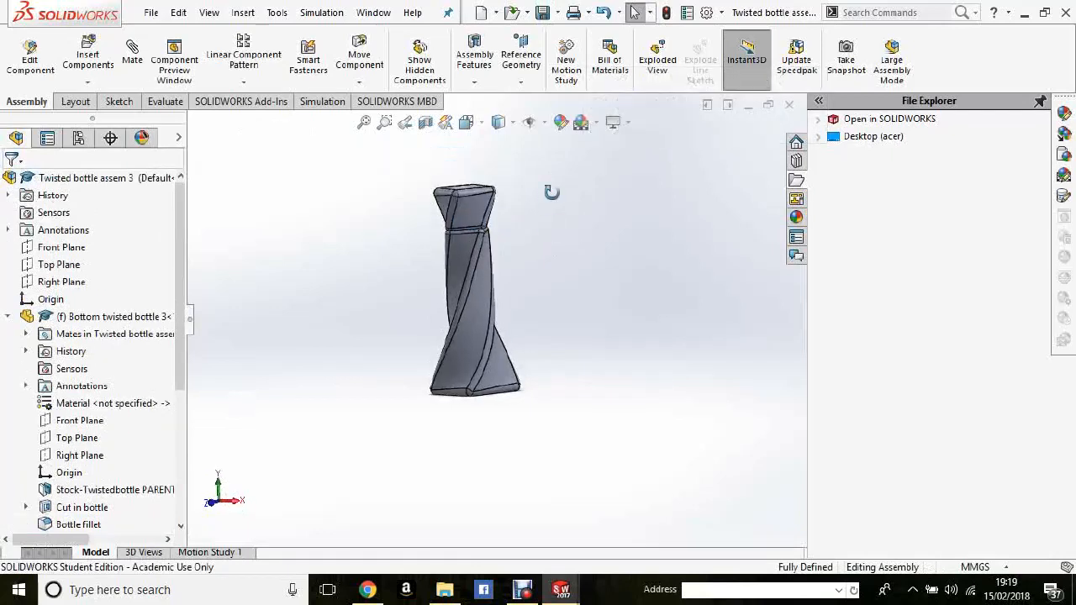
{"action": "left_click", "coordinate": [471, 217]}
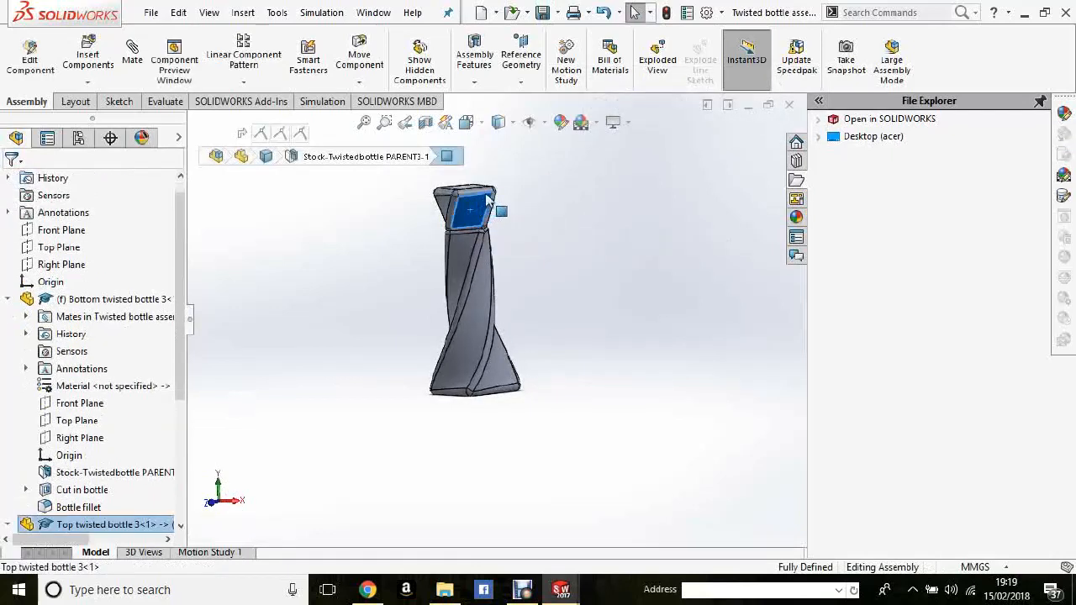
{"action": "middle_click_drag", "start_coordinate": [540, 236], "coordinate": [541, 243]}
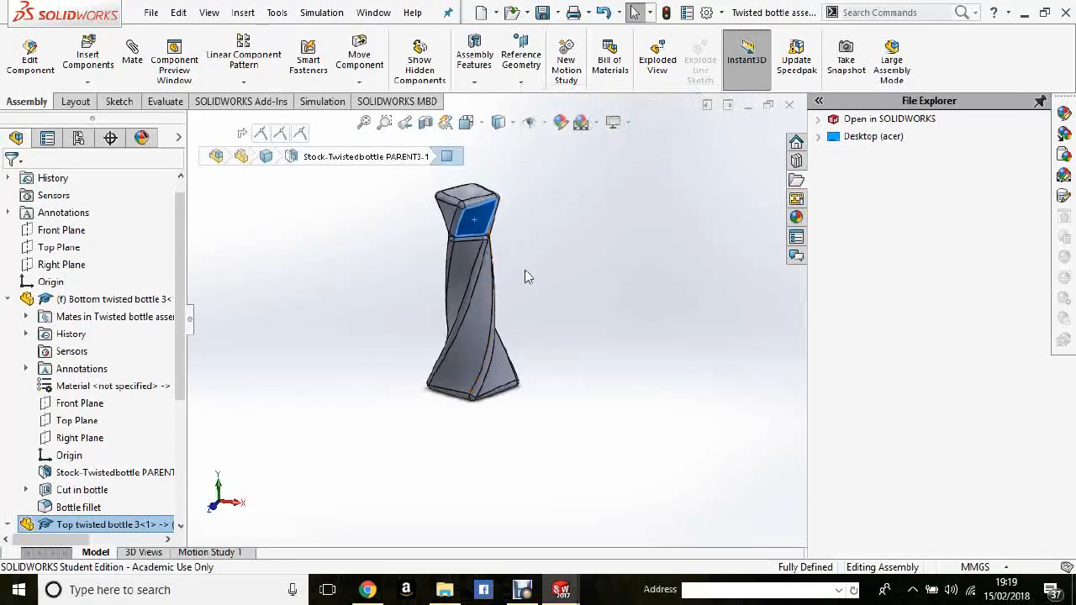
{"action": "left_click", "coordinate": [551, 285]}
{"action": "middle_click_drag", "start_coordinate": [552, 289], "coordinate": [502, 296]}
{"action": "left_click", "coordinate": [504, 290]}
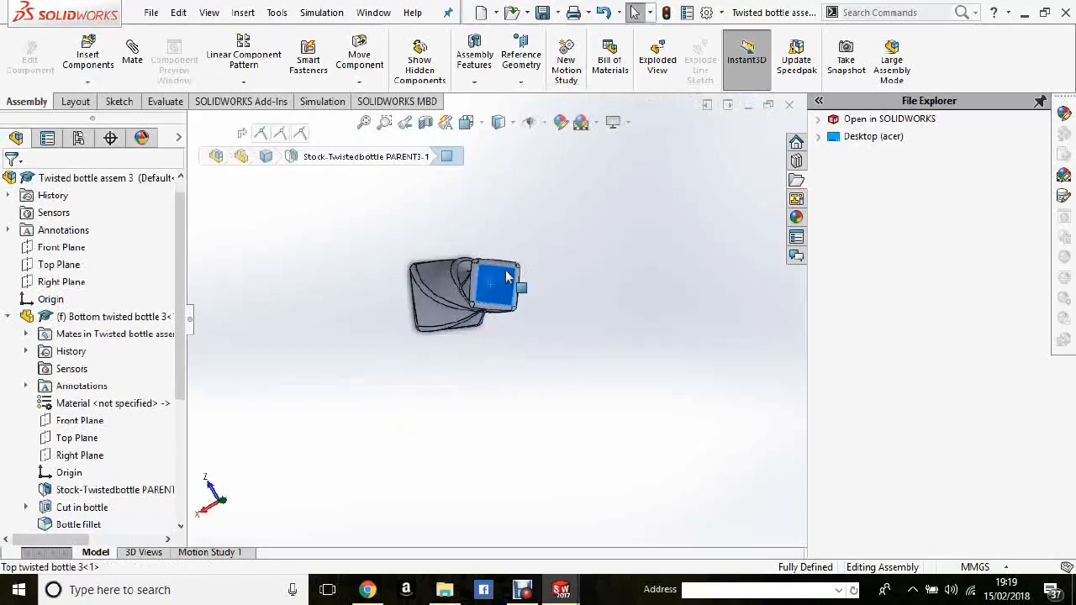
{"action": "middle_click_drag", "start_coordinate": [566, 328], "coordinate": [526, 233]}
{"action": "left_click", "coordinate": [549, 290]}
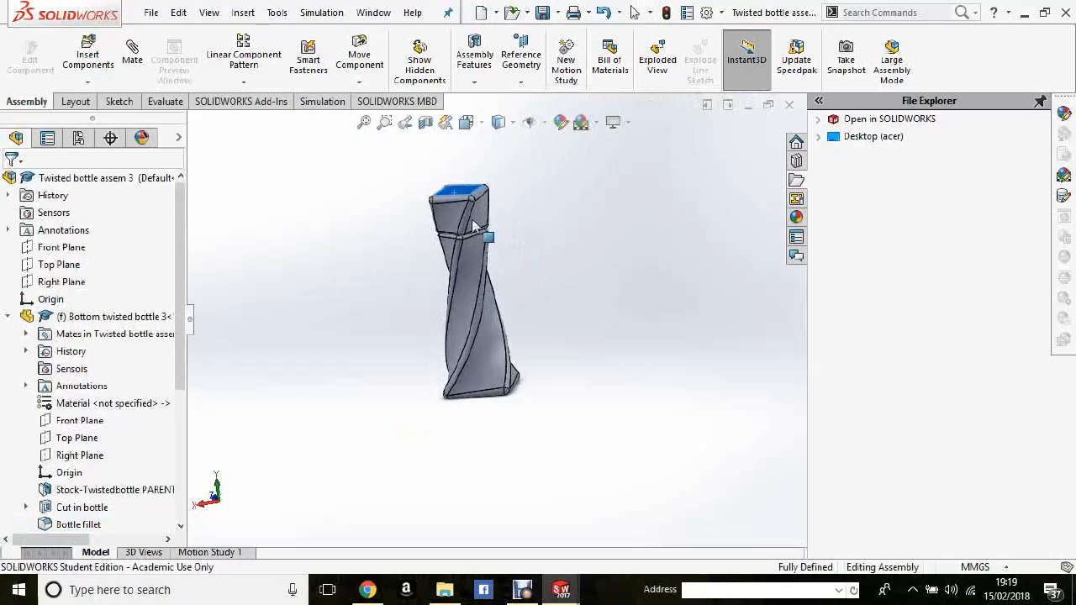
{"action": "key", "text": "Escape"}
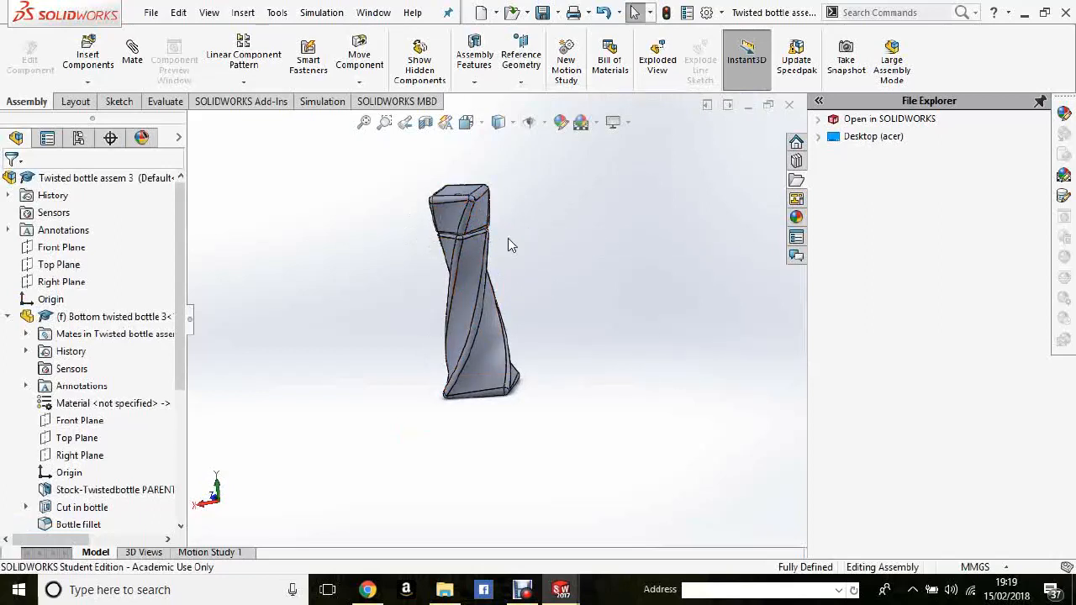
{"action": "middle_click_drag", "start_coordinate": [576, 230], "coordinate": [546, 252]}
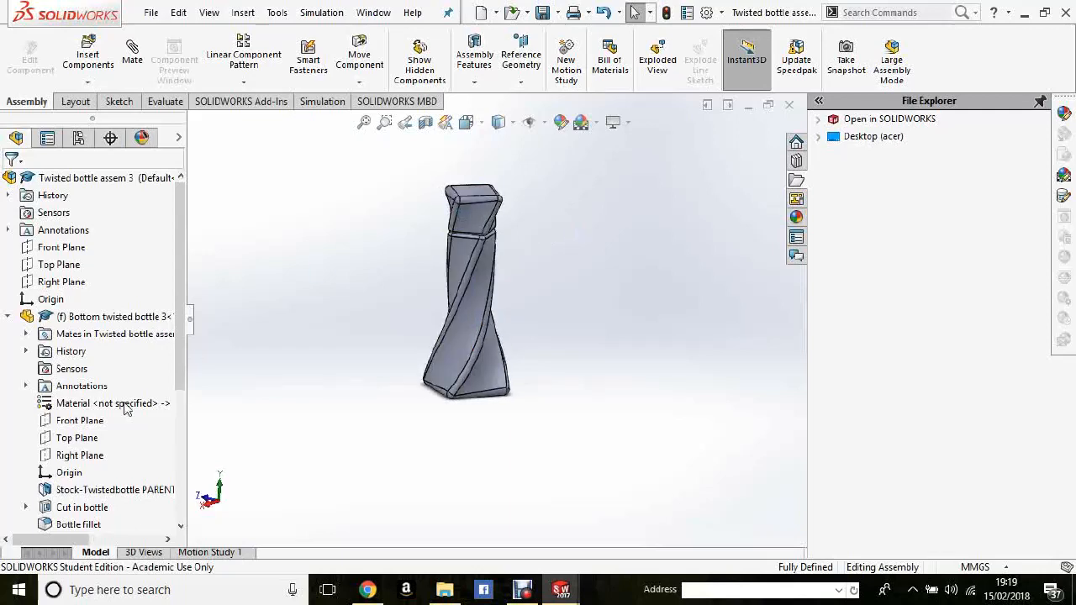
Delete the coincident mate between the Right Planes of the bottom and top parts
{"action": "scroll", "coordinate": [126, 370], "scroll_direction": "down", "scroll_amount": 5}
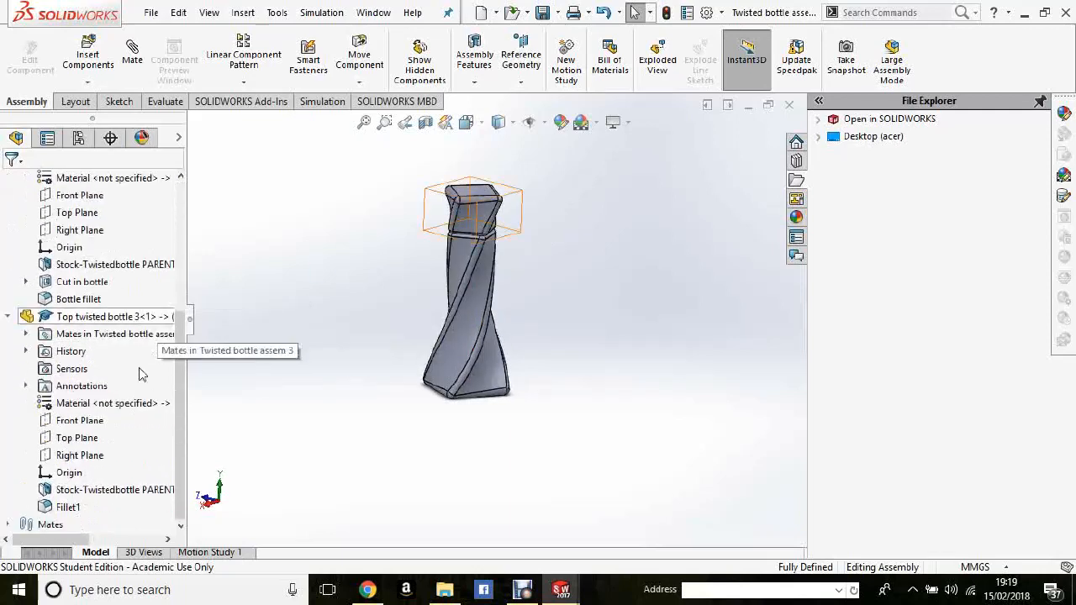
{"action": "double_click", "coordinate": [48, 525]}
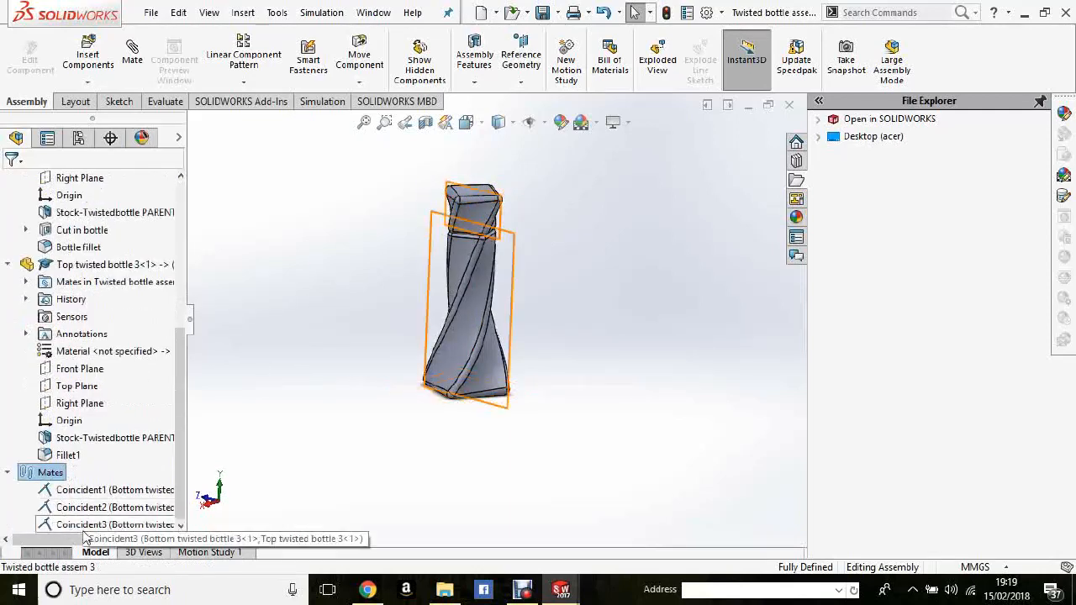
{"action": "left_click", "coordinate": [91, 524]}
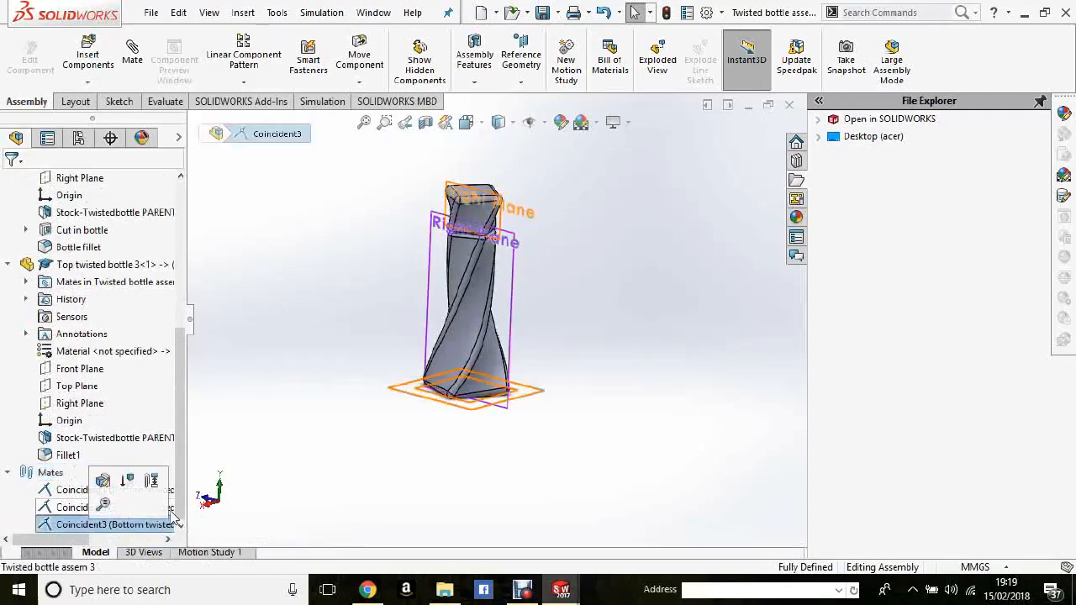
{"action": "key", "text": "Delete"}
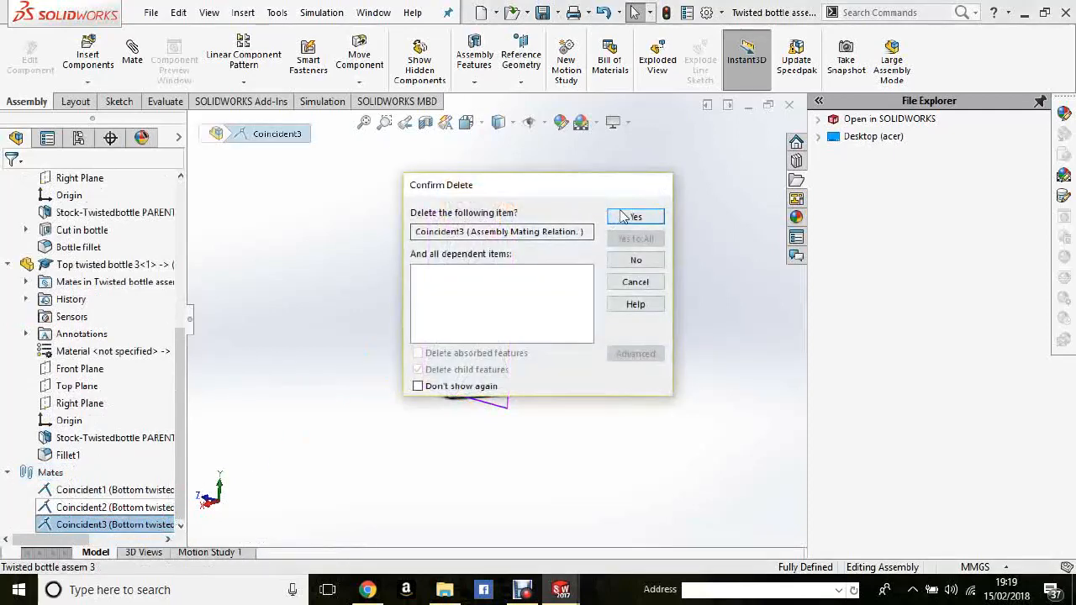
{"action": "left_click", "coordinate": [632, 217]}
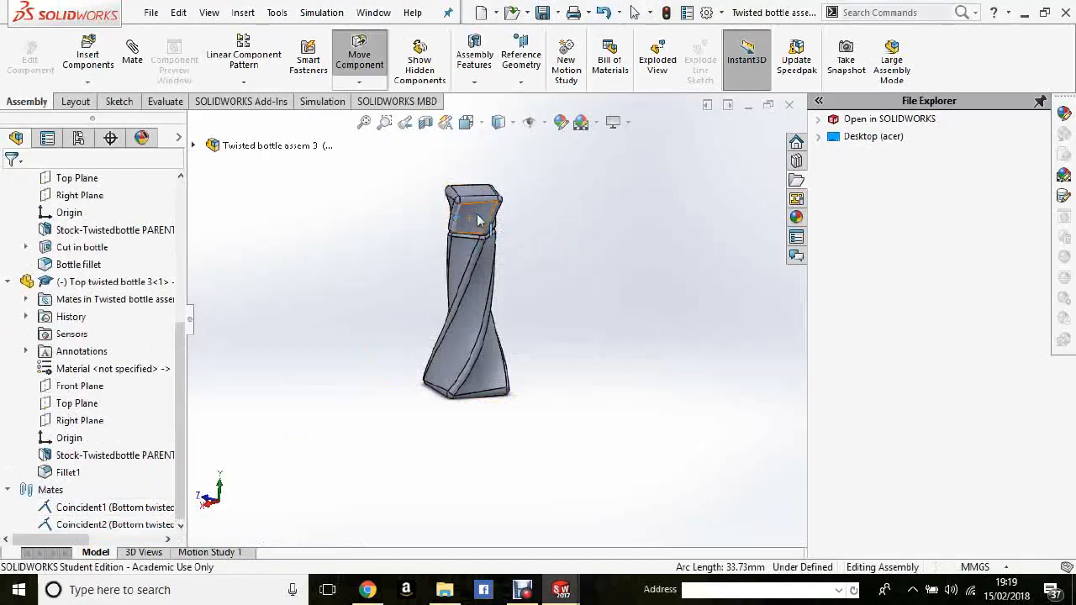
Move the Top twisted bottle 3 component away from the bottle's neck
{"action": "key", "text": "Escape"}
{"action": "left_click", "coordinate": [476, 215]}
{"action": "left_click_drag", "start_coordinate": [475, 212], "coordinate": [542, 220]}
{"action": "key", "text": "Escape"}
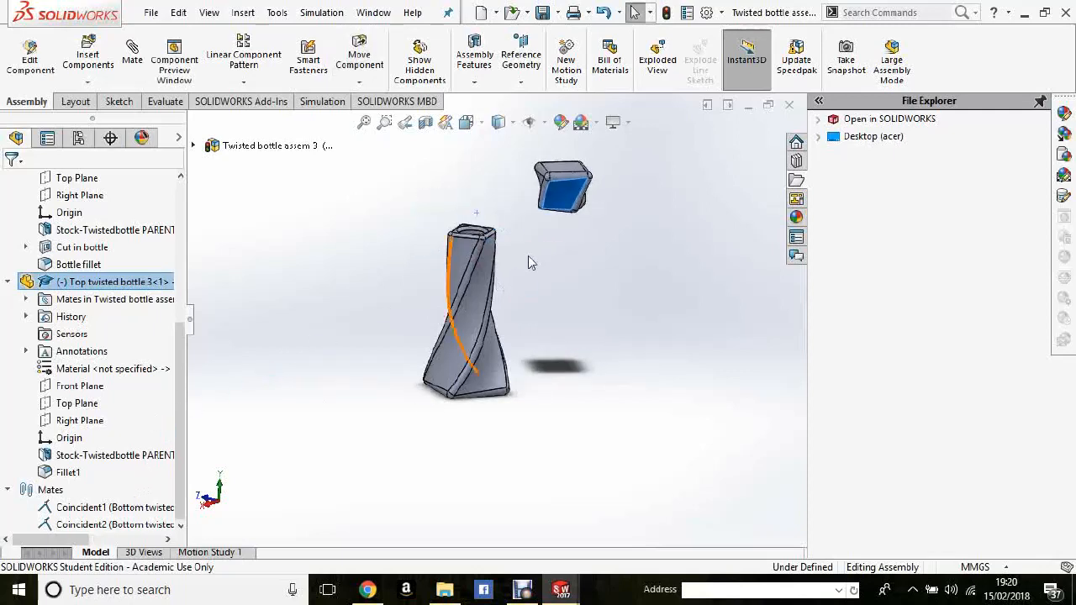
Mate the Right Plane of Bottom twisted bottle 3 coincident with that of Top twisted bottle 3 again and inspect the assembled bottle
{"action": "left_click", "coordinate": [206, 145]}
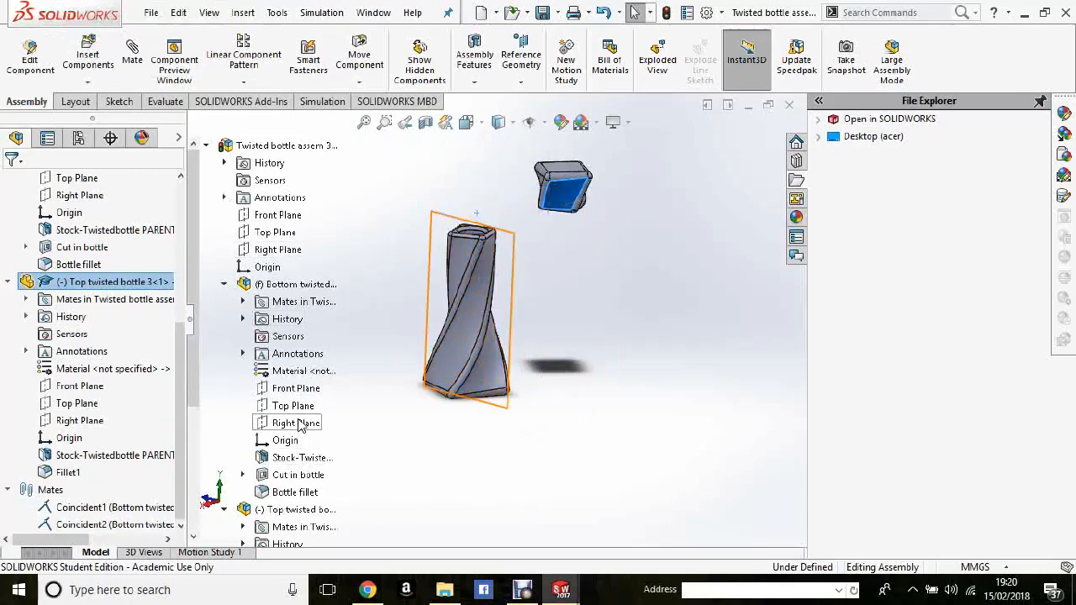
{"action": "left_click", "coordinate": [299, 424]}
{"action": "scroll", "coordinate": [296, 433], "scroll_direction": "down", "scroll_amount": 5}
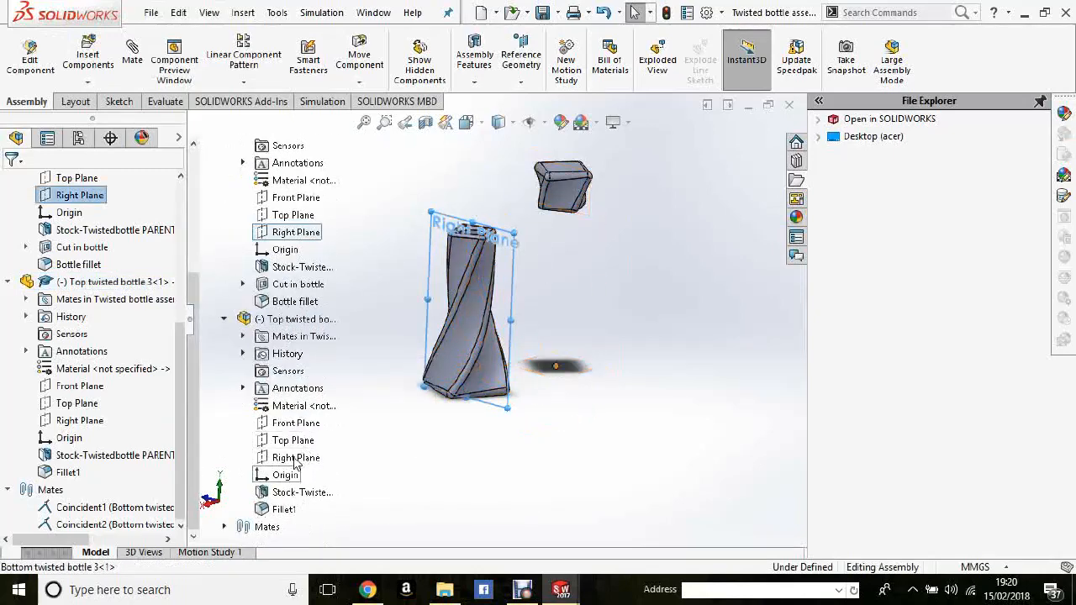
{"action": "left_click", "coordinate": [295, 457]}
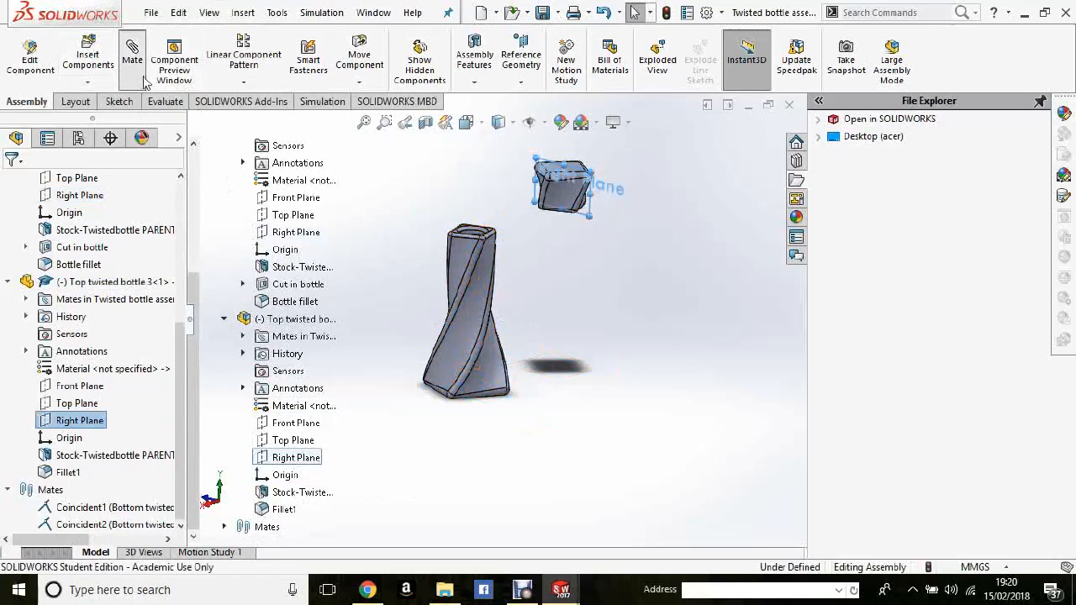
{"action": "left_click", "coordinate": [308, 237]}
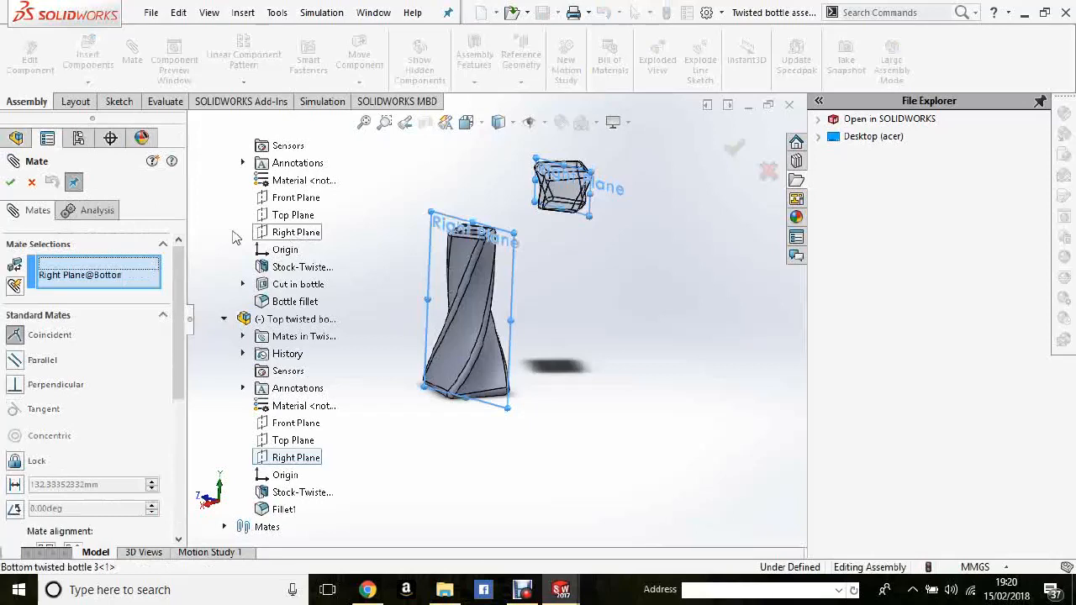
{"action": "left_click", "coordinate": [11, 183]}
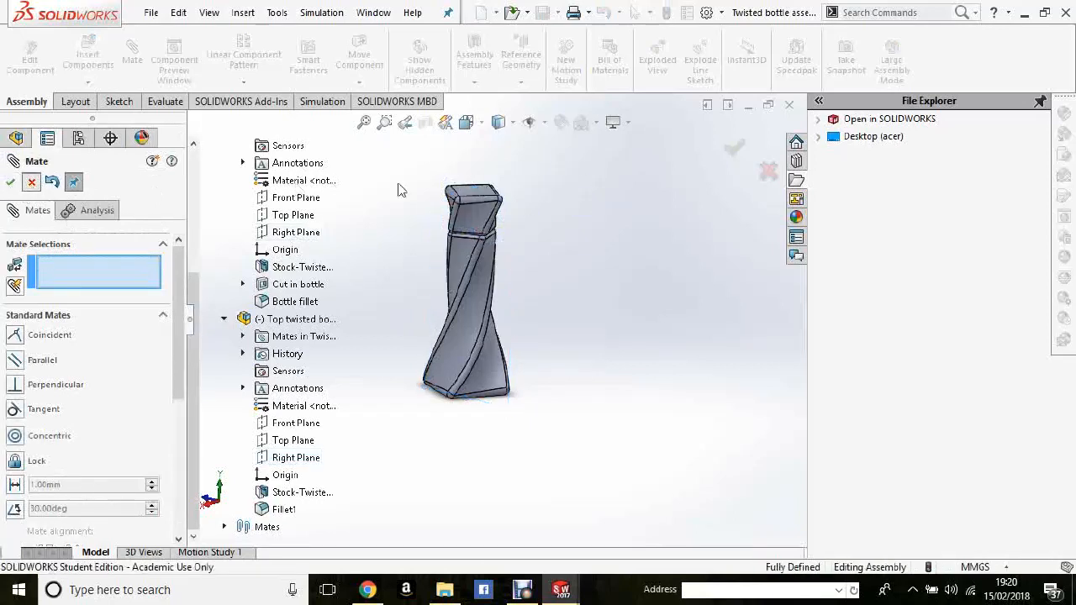
{"action": "middle_click_drag", "start_coordinate": [563, 405], "coordinate": [520, 229]}
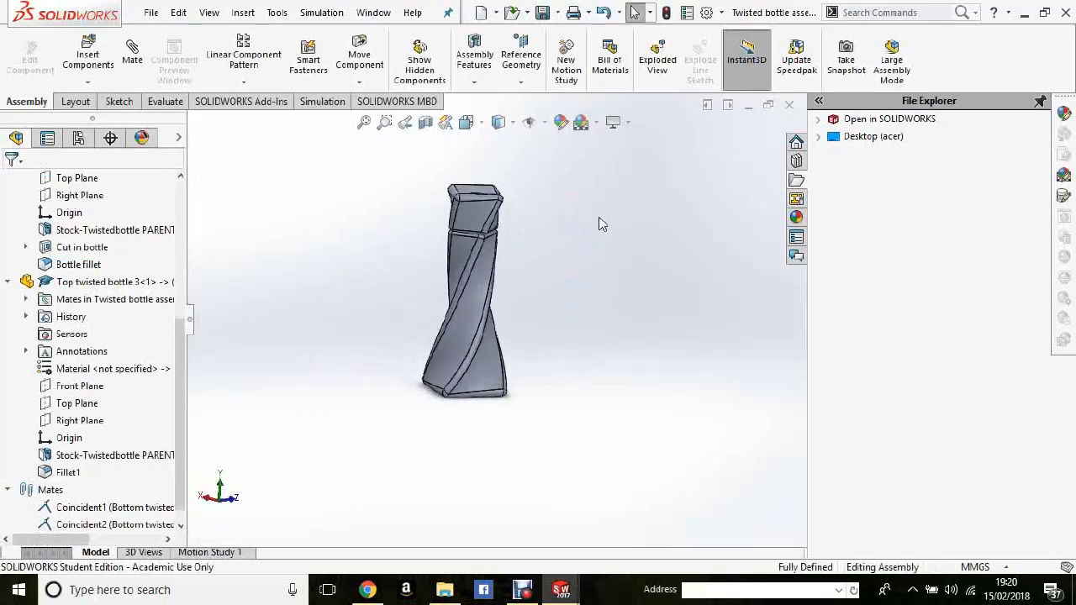
{"action": "middle_click_drag", "start_coordinate": [551, 169], "coordinate": [522, 211]}
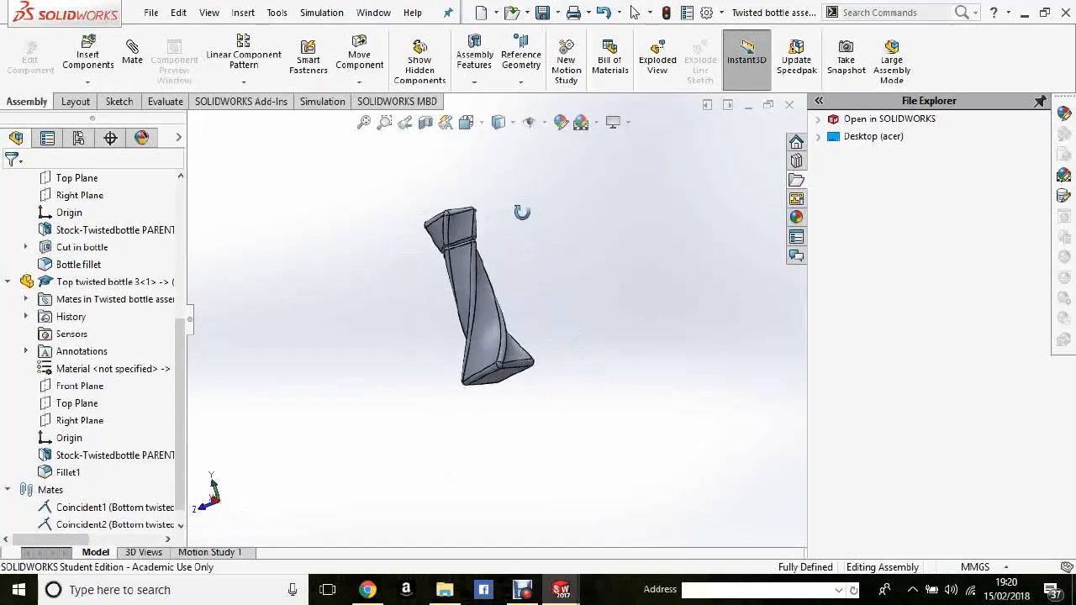
Apply the translucent plastic appearance from the Clear Plastic library to the twisted outer body feature of Bottom twisted bottle 3
{"action": "middle_click_drag", "start_coordinate": [577, 324], "coordinate": [582, 314]}
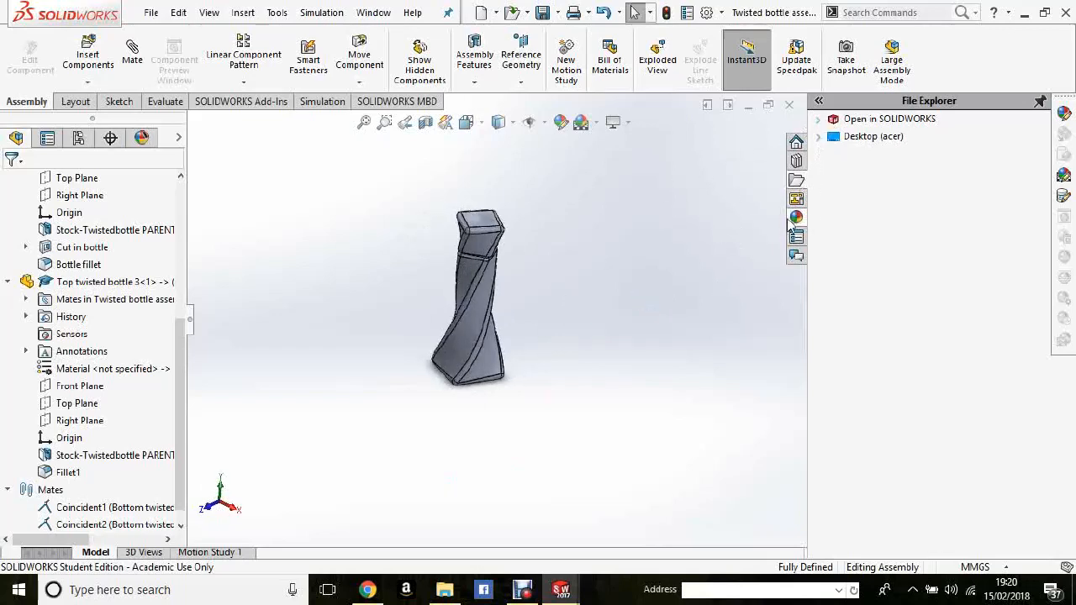
{"action": "left_click", "coordinate": [790, 220]}
{"action": "scroll", "coordinate": [897, 163], "scroll_direction": "up", "scroll_amount": 1}
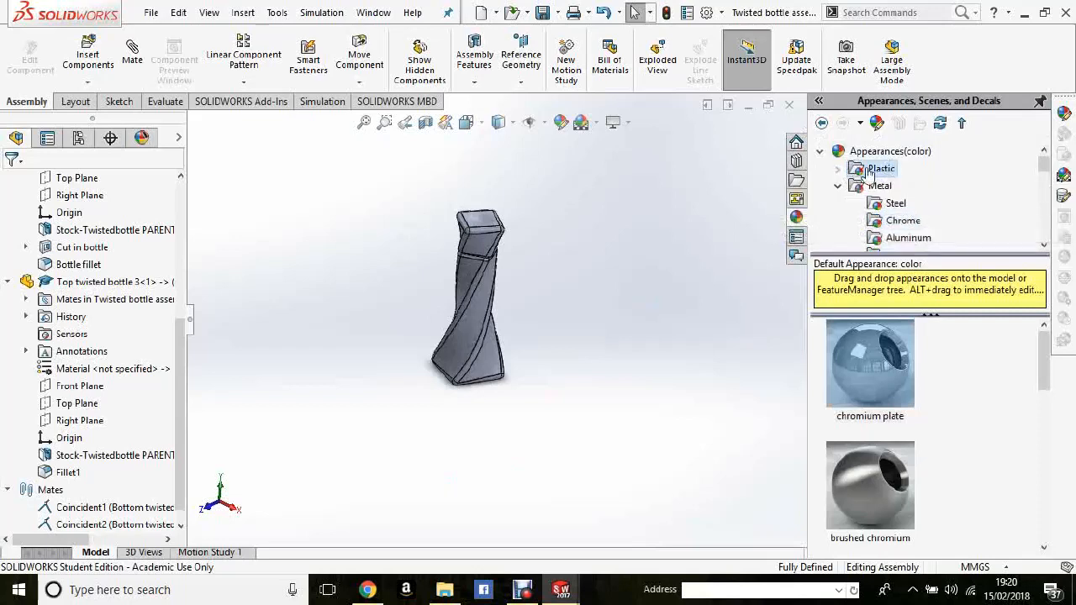
{"action": "left_click", "coordinate": [881, 168]}
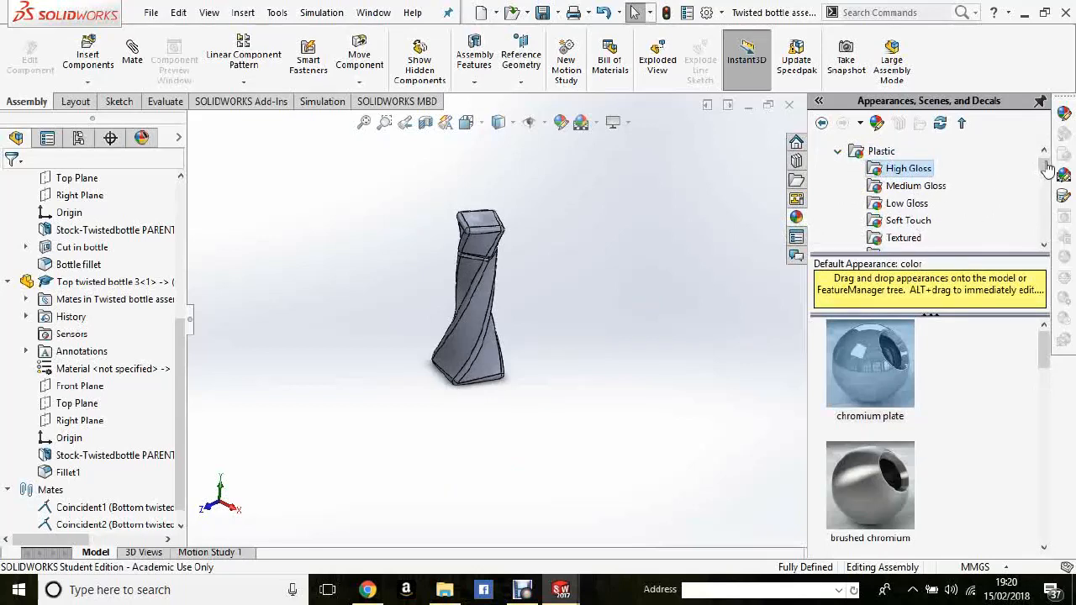
{"action": "mouse_move", "coordinate": [1047, 168]}
{"action": "left_mouse_down"}
{"action": "mouse_move", "coordinate": [1047, 182]}
{"action": "mouse_move", "coordinate": [1044, 173]}
{"action": "left_mouse_up"}
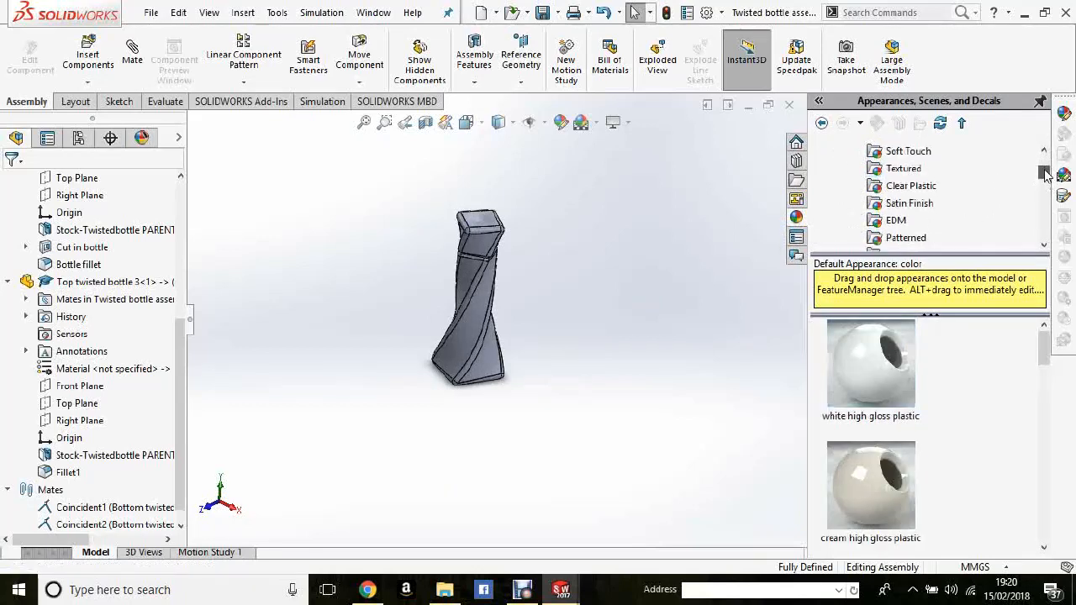
{"action": "left_click", "coordinate": [922, 187]}
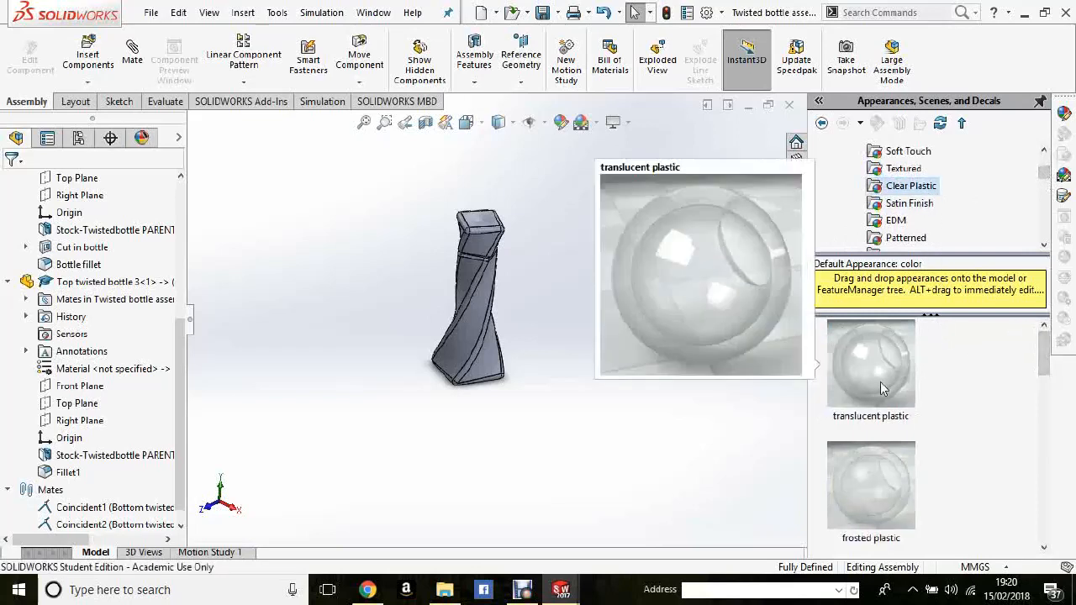
{"action": "left_click_drag", "start_coordinate": [889, 379], "coordinate": [467, 333]}
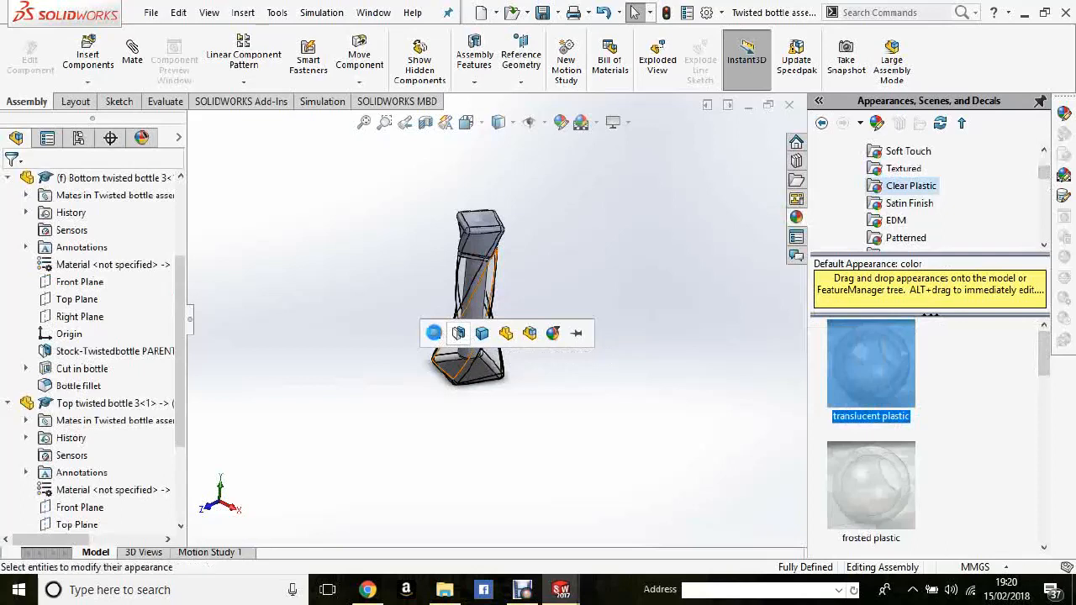
{"action": "left_click", "coordinate": [458, 333]}
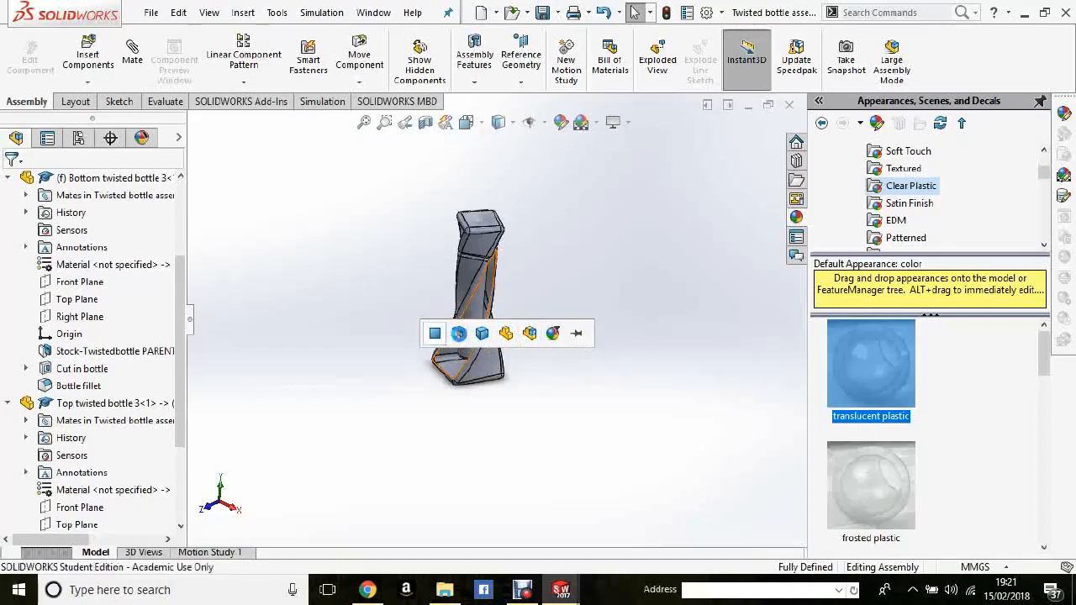
{"action": "left_click", "coordinate": [458, 333]}
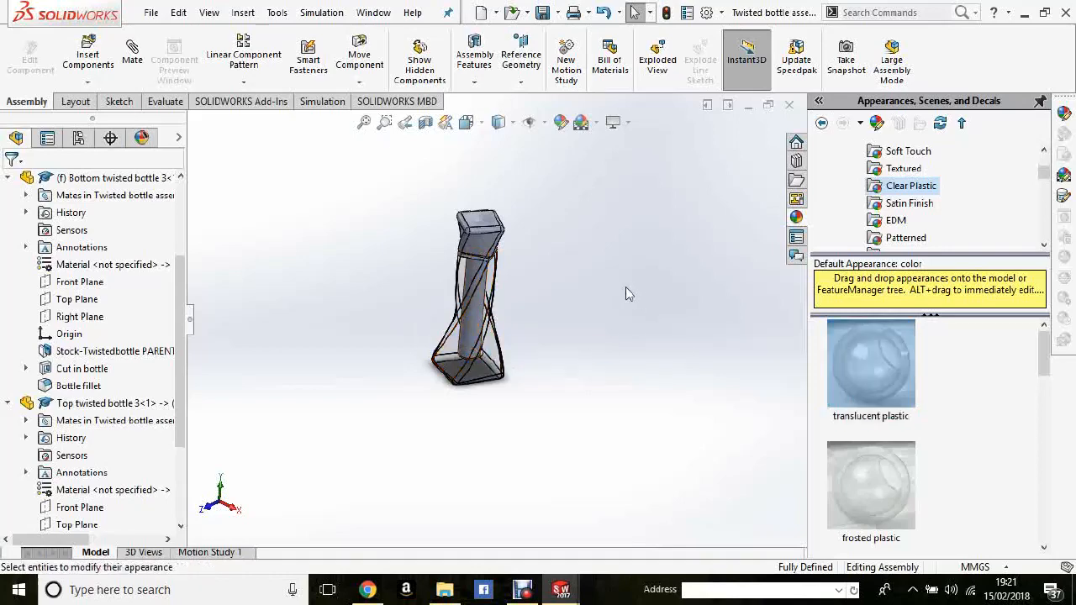
Apply the Organic orange juice appearance to the Cut in bottle feature that forms the inner cavity of the bottom part
{"action": "scroll", "coordinate": [512, 302], "scroll_direction": "down", "scroll_amount": 4}
{"action": "middle_click_drag", "start_coordinate": [521, 294], "coordinate": [502, 264]}
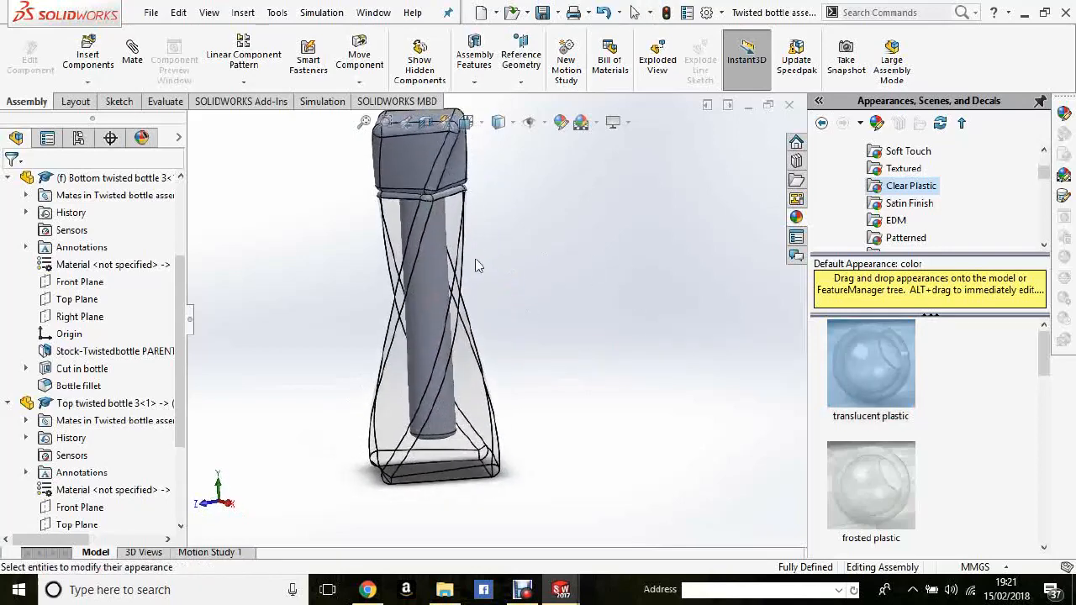
{"action": "scroll", "coordinate": [457, 274], "scroll_direction": "down", "scroll_amount": 2}
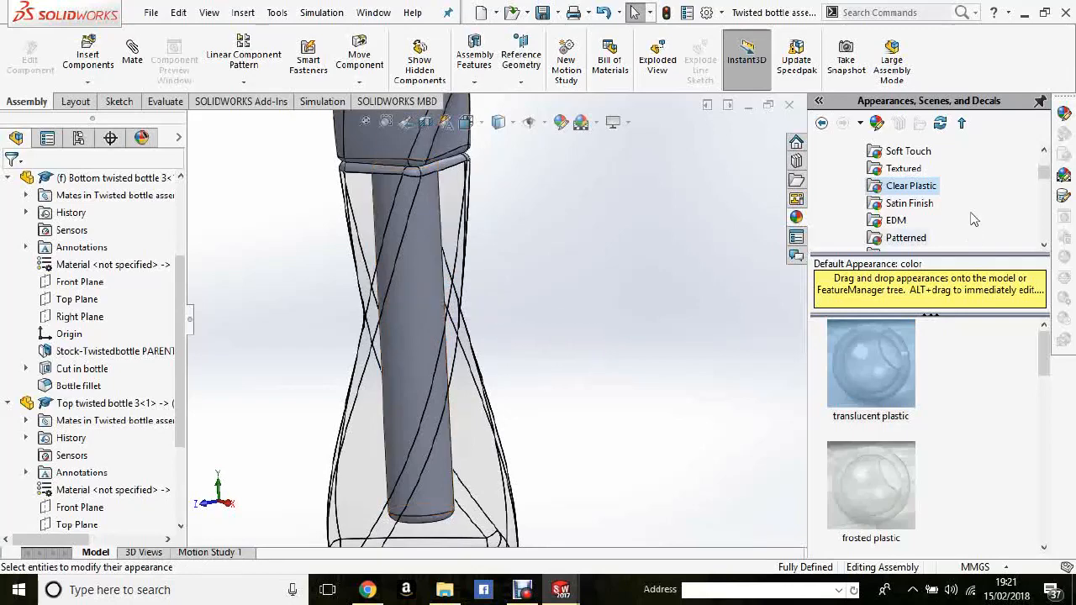
{"action": "scroll", "coordinate": [997, 217], "scroll_direction": "down", "scroll_amount": 12}
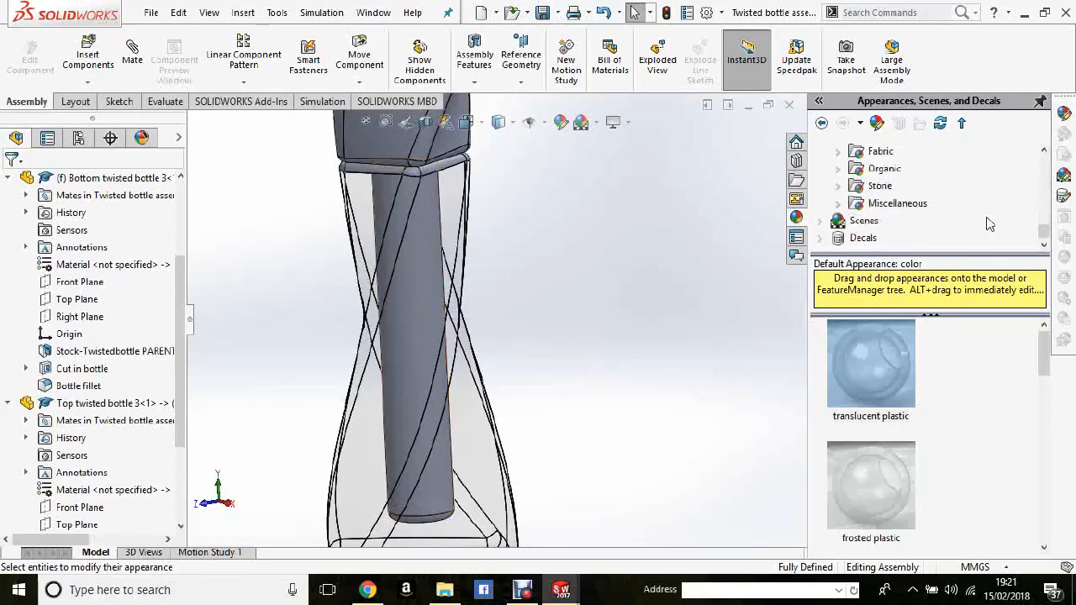
{"action": "double_click", "coordinate": [896, 205]}
{"action": "scroll", "coordinate": [936, 228], "scroll_direction": "down", "scroll_amount": 1}
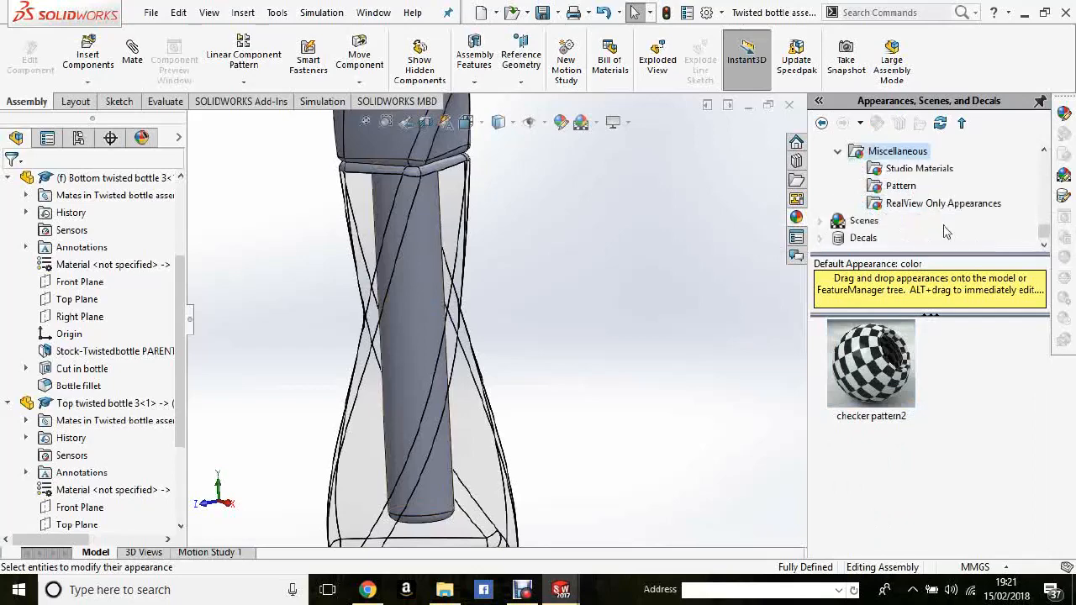
{"action": "scroll", "coordinate": [901, 222], "scroll_direction": "up", "scroll_amount": 1}
{"action": "double_click", "coordinate": [884, 168]}
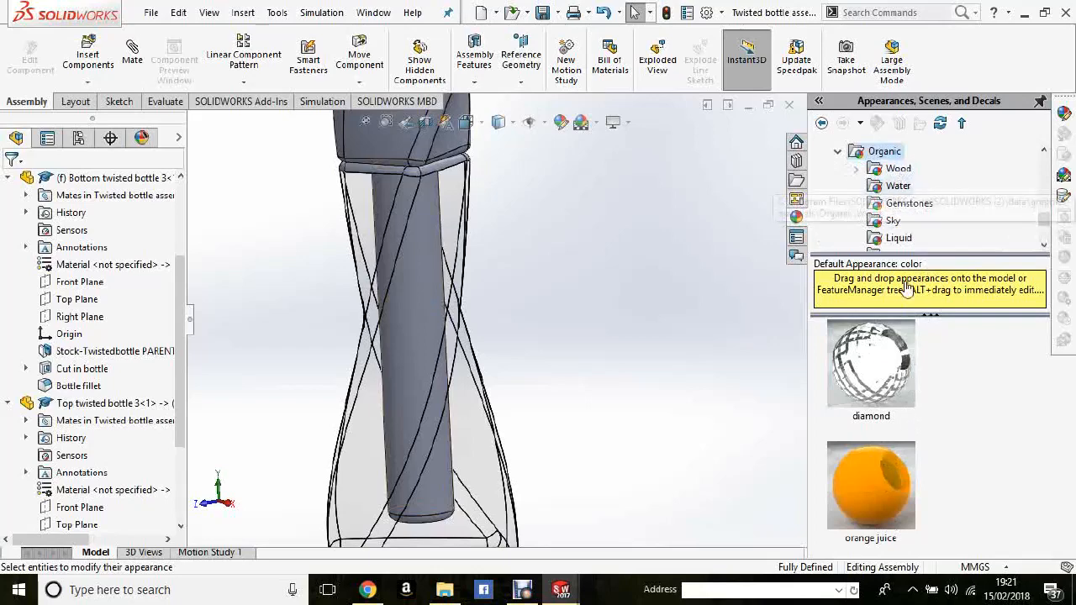
{"action": "left_click_drag", "start_coordinate": [873, 483], "coordinate": [407, 295]}
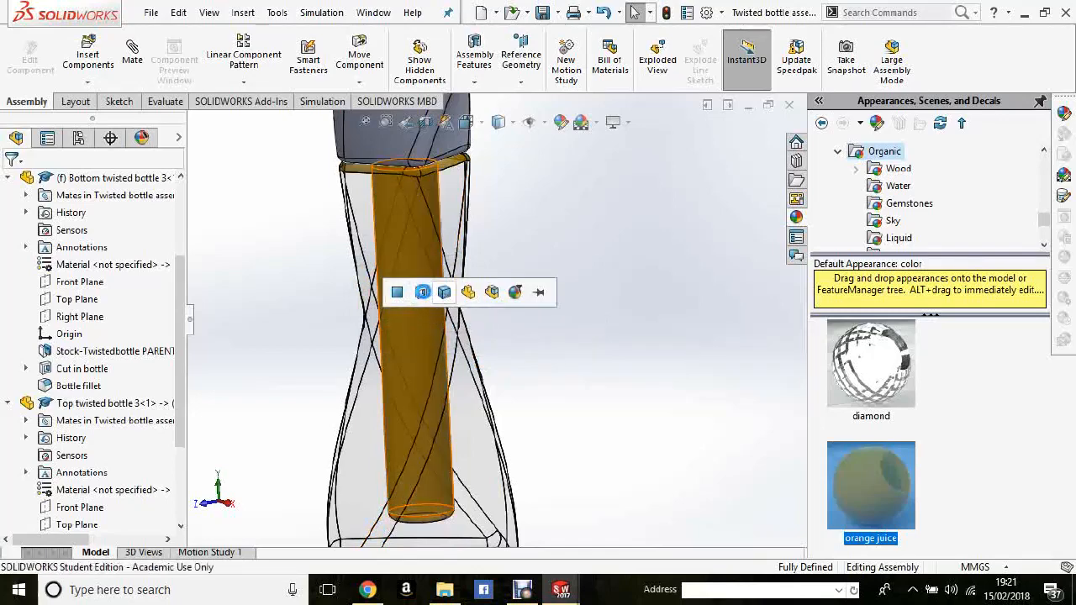
{"action": "left_click", "coordinate": [422, 291]}
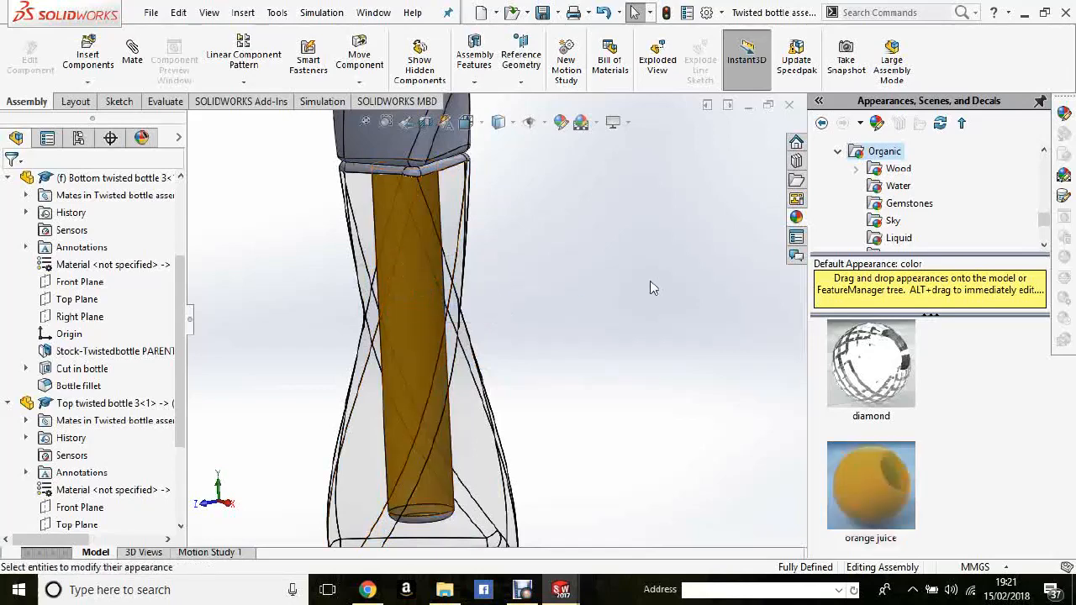
Apply the orange juice appearance to the fillet face around the lower end of the inner cavity
{"action": "left_click_drag", "start_coordinate": [873, 462], "coordinate": [425, 519]}
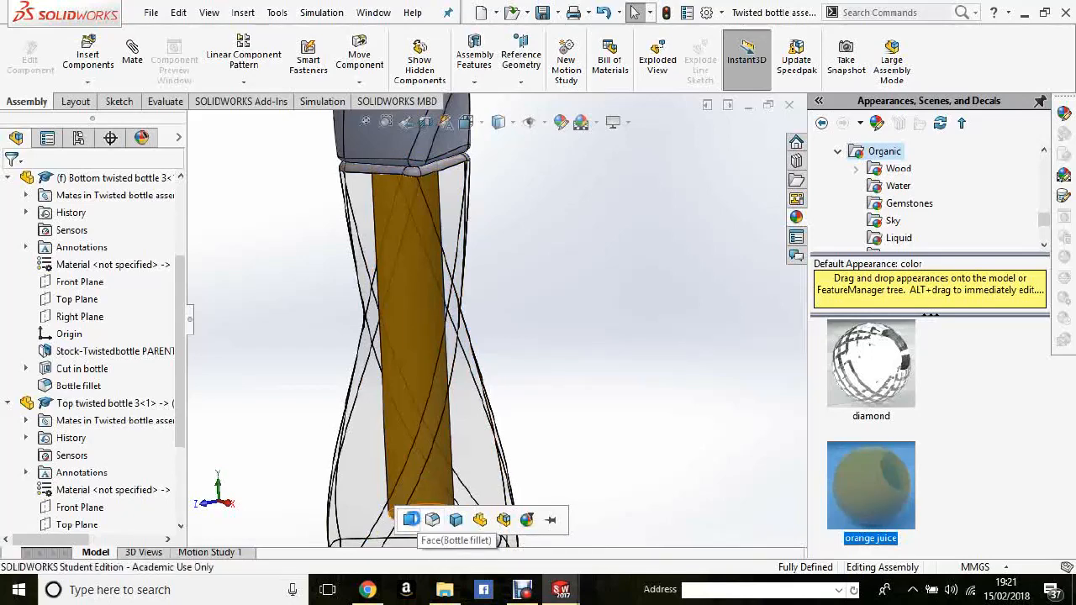
{"action": "left_click", "coordinate": [411, 519]}
{"action": "middle_click_drag", "start_coordinate": [571, 260], "coordinate": [494, 313]}
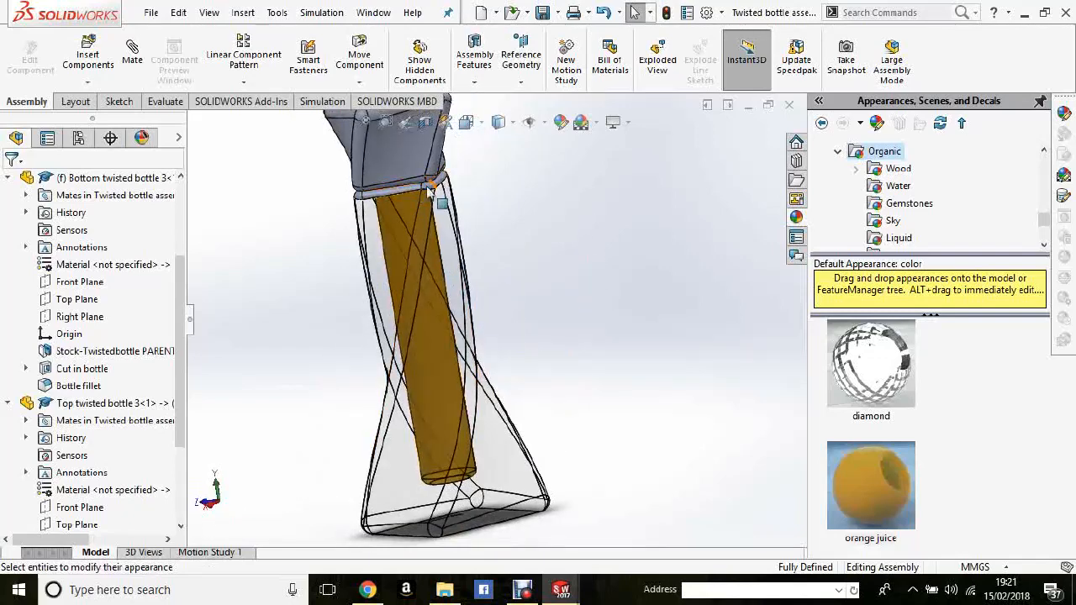
{"action": "middle_click_drag", "start_coordinate": [471, 205], "coordinate": [452, 223]}
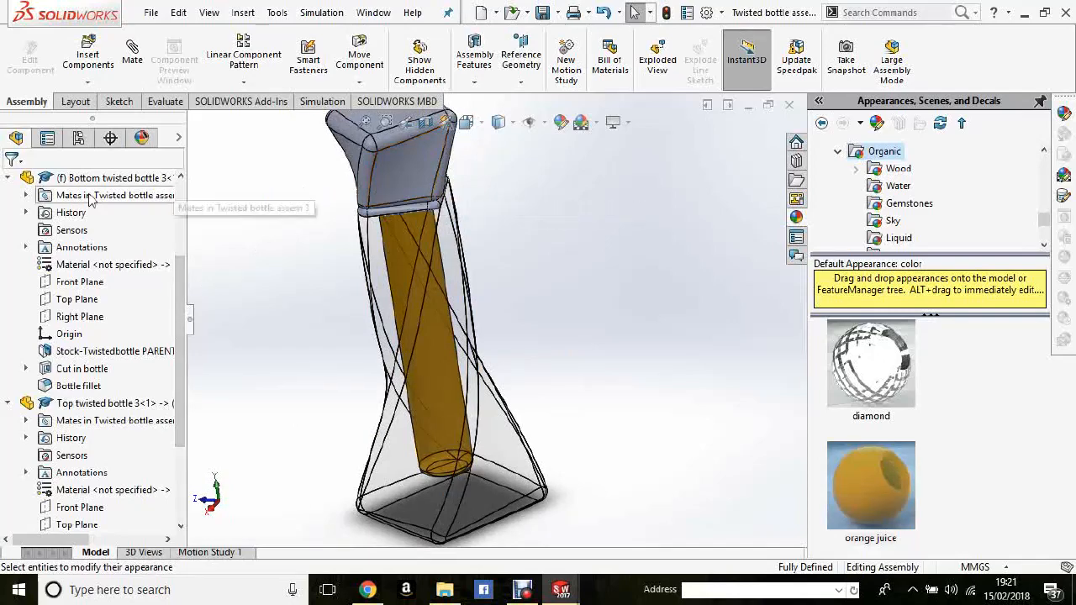
Collapse the components and mates in the assembly tree and hide the Top twisted bottle 3 component
{"action": "left_click", "coordinate": [8, 404]}
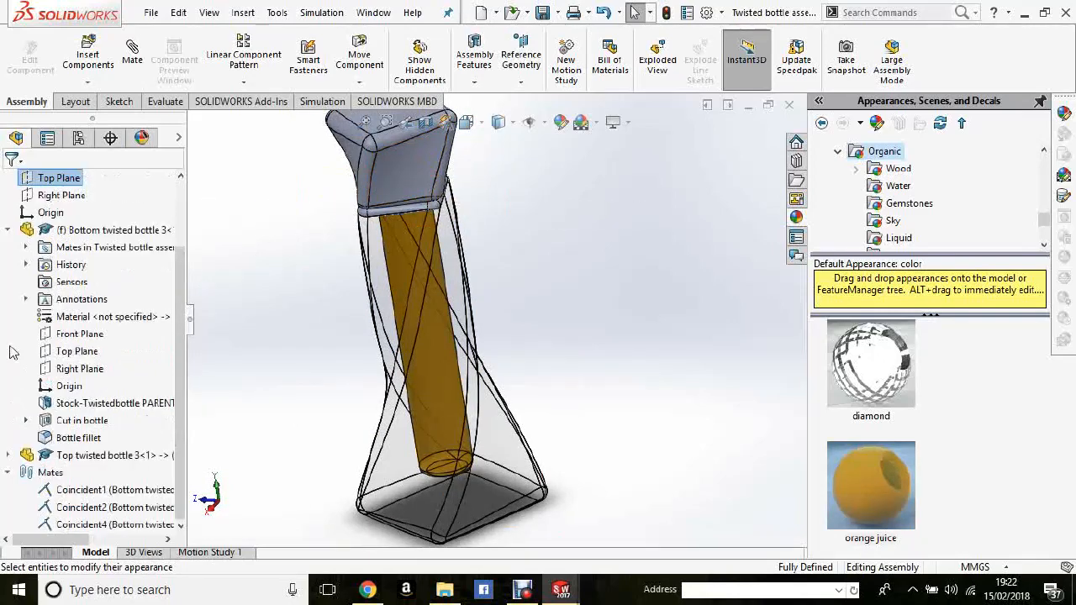
{"action": "left_click", "coordinate": [9, 229]}
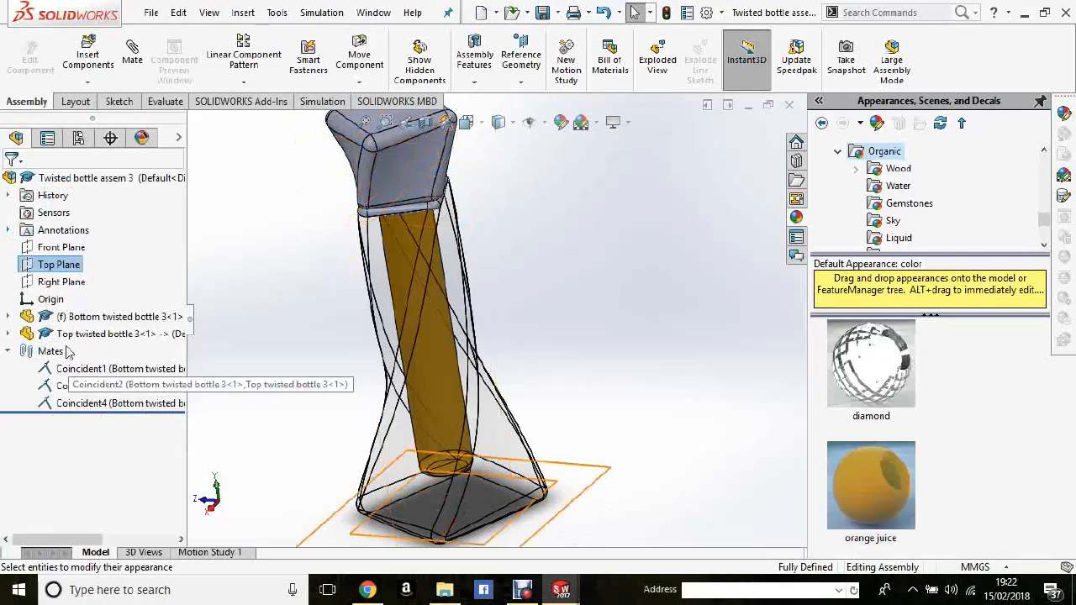
{"action": "left_click", "coordinate": [7, 351]}
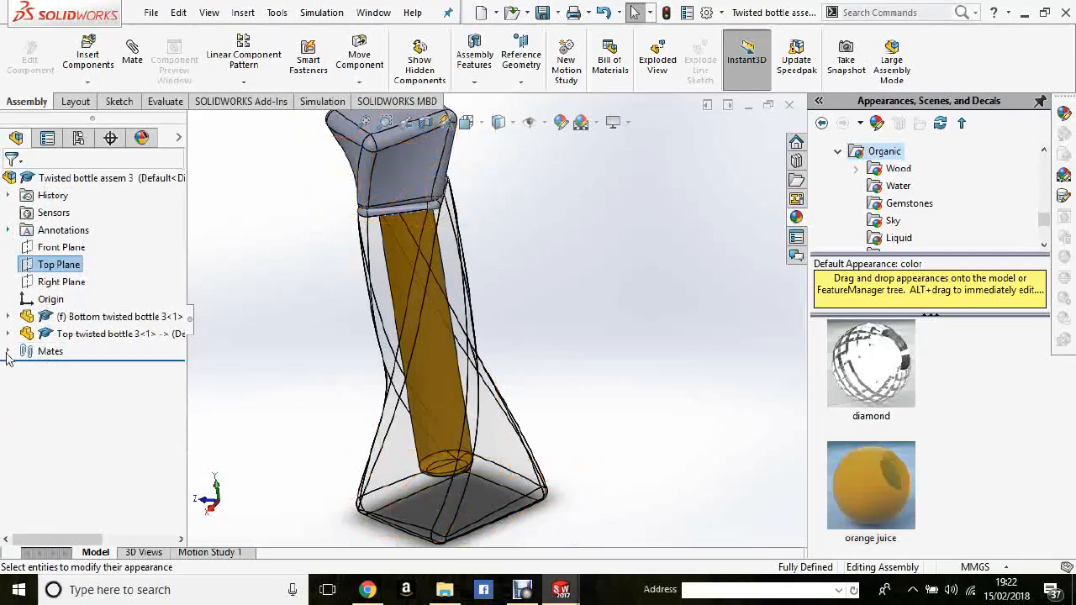
{"action": "left_click", "coordinate": [99, 335]}
{"action": "right_click", "coordinate": [99, 334]}
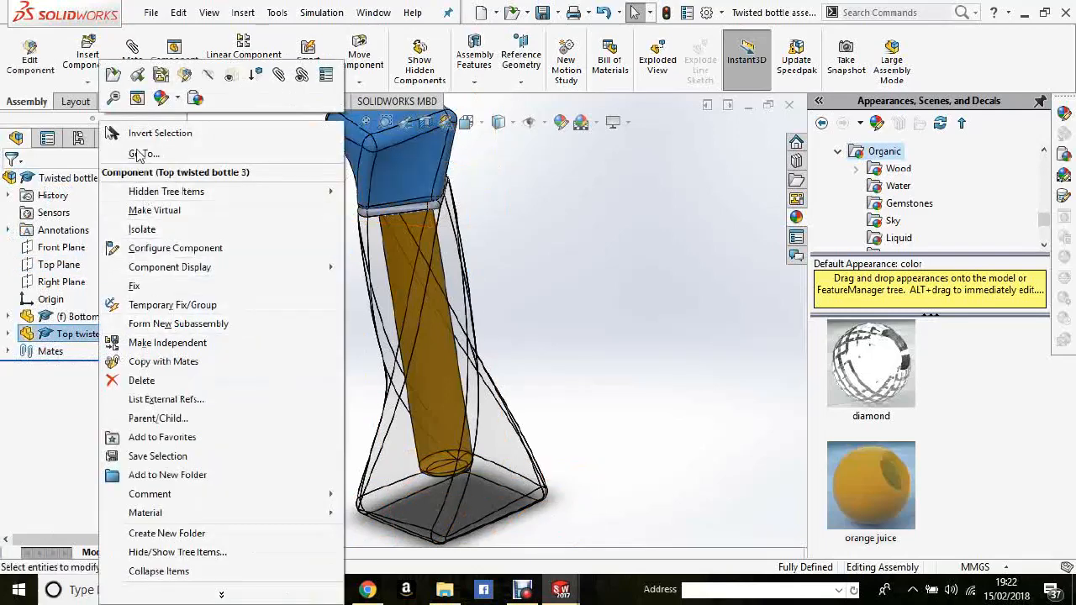
{"action": "left_click", "coordinate": [210, 77]}
Apply the orange juice appearance to the rounded face around the cavity's circular opening in the bottle neck
{"action": "middle_click_drag", "start_coordinate": [536, 244], "coordinate": [530, 263]}
{"action": "scroll", "coordinate": [420, 247], "scroll_direction": "down", "scroll_amount": 2}
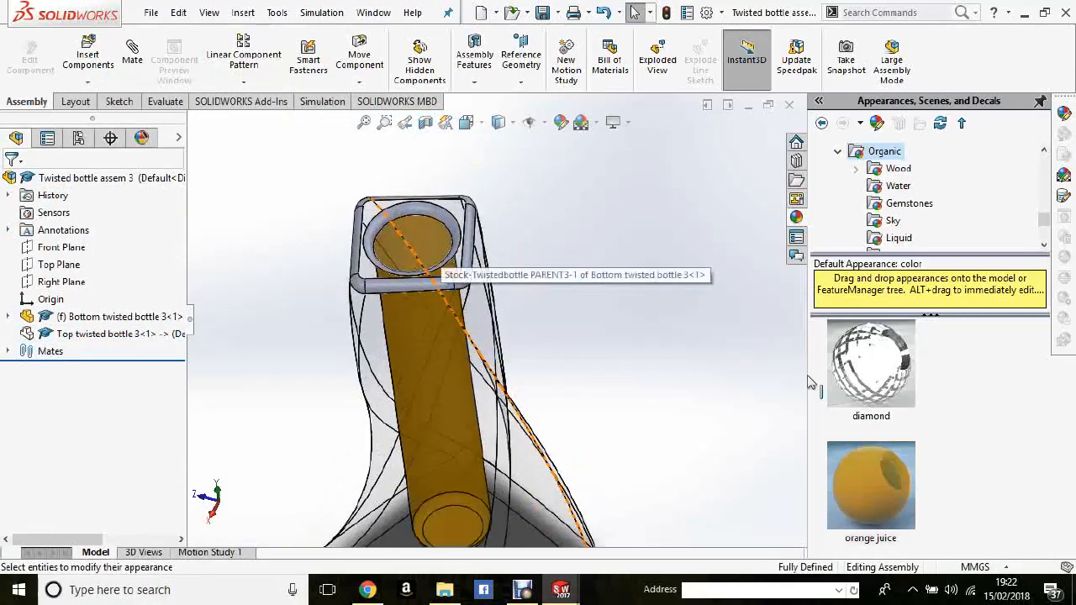
{"action": "left_click", "coordinate": [876, 509]}
{"action": "left_click_drag", "start_coordinate": [875, 509], "coordinate": [450, 222]}
{"action": "left_click", "coordinate": [448, 217]}
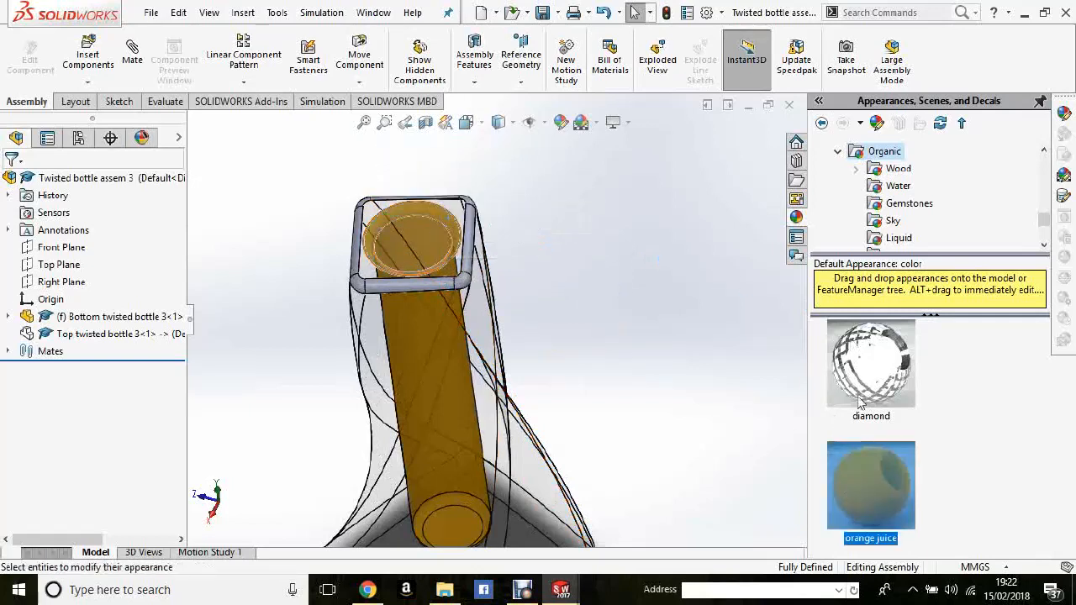
Apply the translucent plastic appearance to the fillet feature around the square upper rim of the bottom part
{"action": "scroll", "coordinate": [901, 180], "scroll_direction": "up", "scroll_amount": 6}
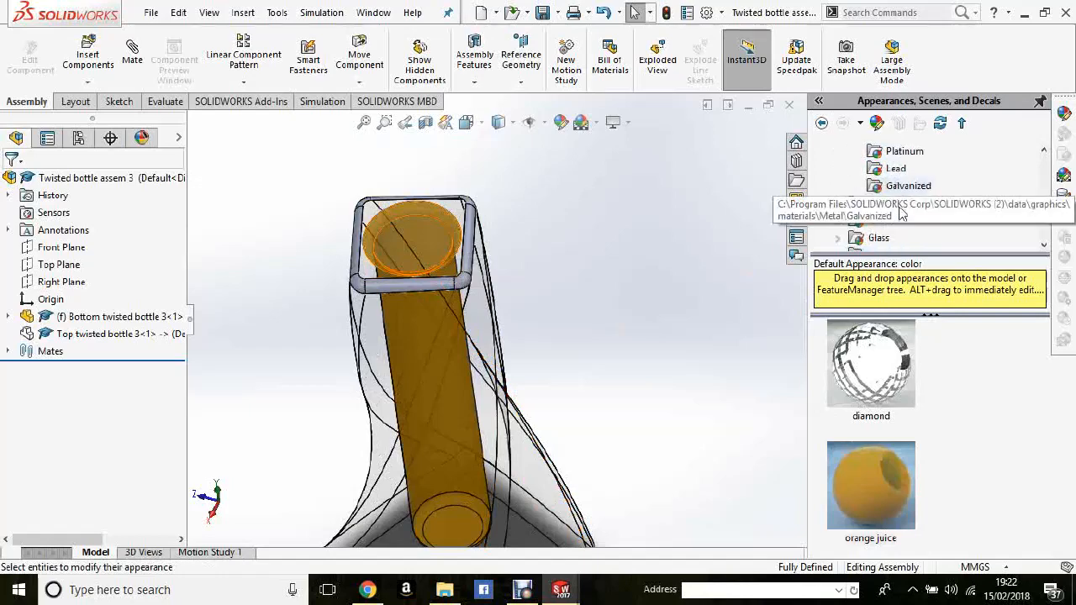
{"action": "scroll", "coordinate": [899, 199], "scroll_direction": "up", "scroll_amount": 6}
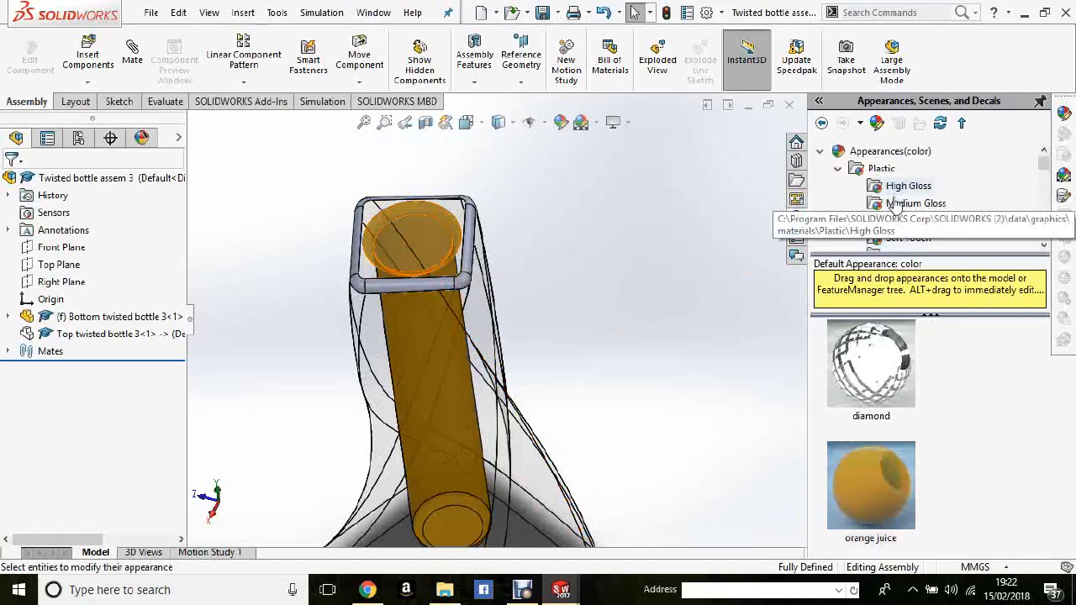
{"action": "scroll", "coordinate": [907, 199], "scroll_direction": "down", "scroll_amount": 5}
{"action": "scroll", "coordinate": [914, 201], "scroll_direction": "up", "scroll_amount": 3}
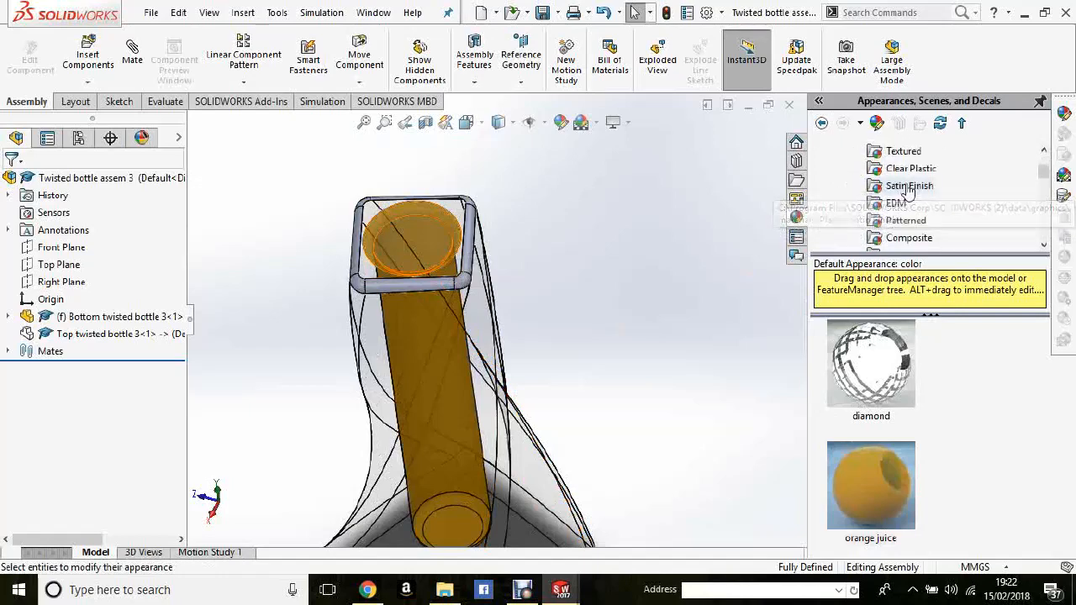
{"action": "left_click", "coordinate": [910, 168]}
{"action": "left_click_drag", "start_coordinate": [905, 378], "coordinate": [383, 290]}
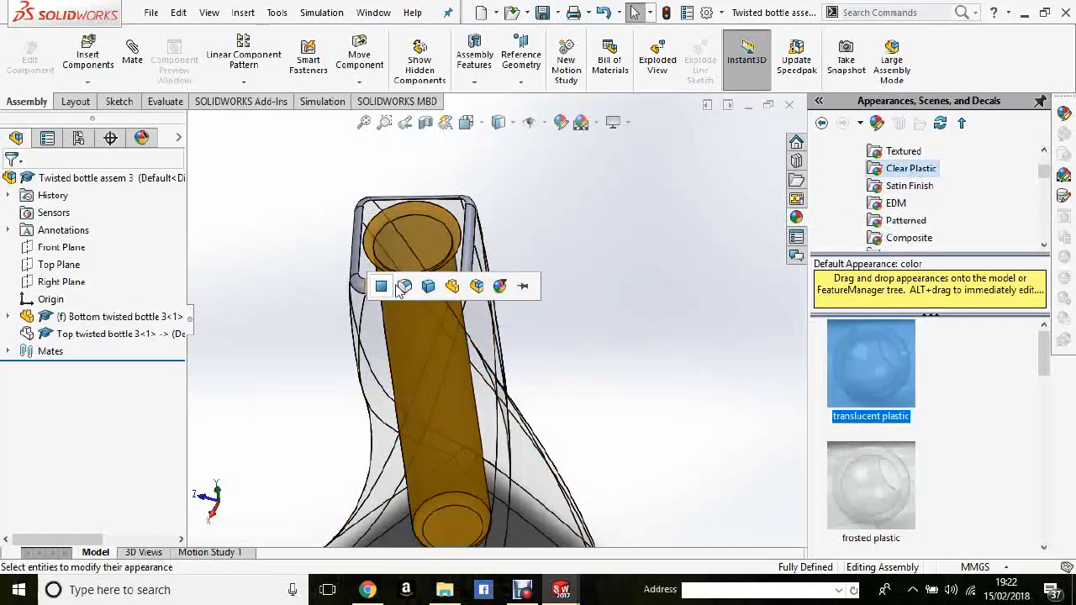
{"action": "left_click", "coordinate": [404, 286]}
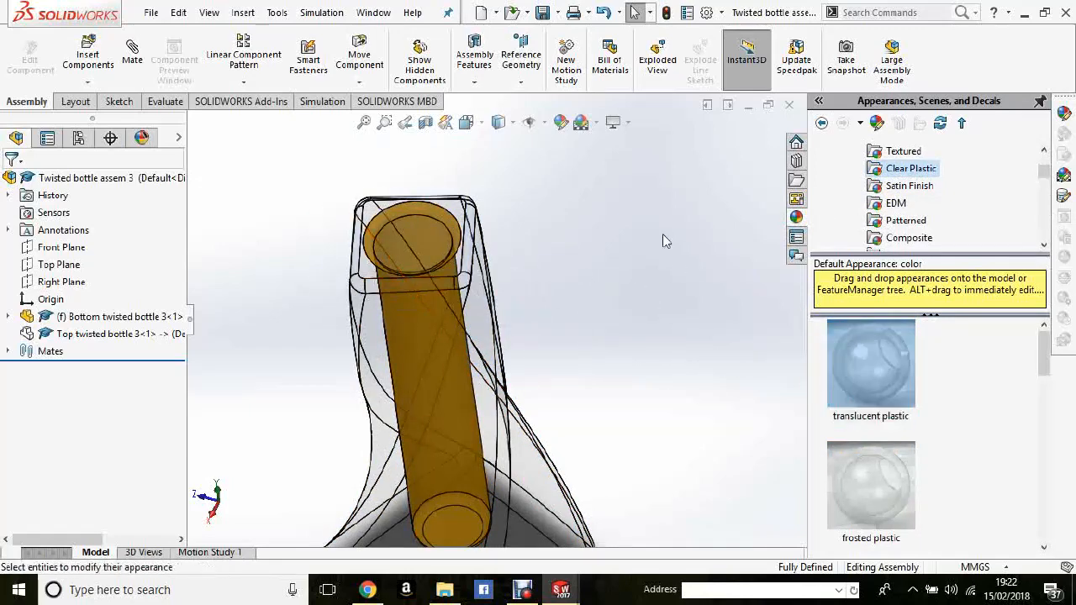
Show the Top twisted bottle 3 component again on the bottle
{"action": "right_click", "coordinate": [60, 333]}
{"action": "left_click", "coordinate": [137, 96]}
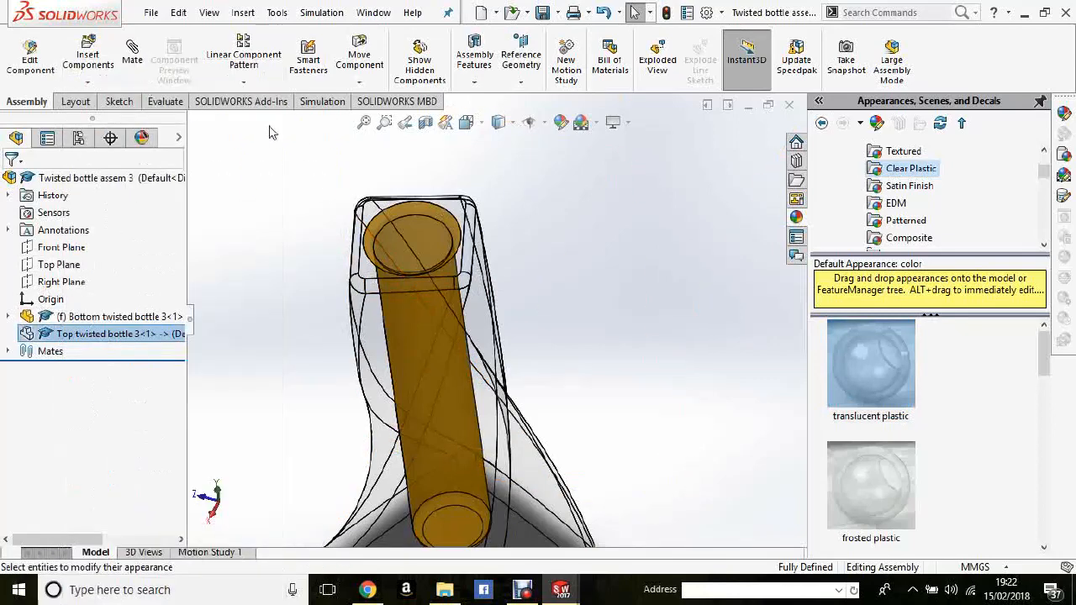
{"action": "middle_click_drag", "start_coordinate": [586, 227], "coordinate": [568, 264]}
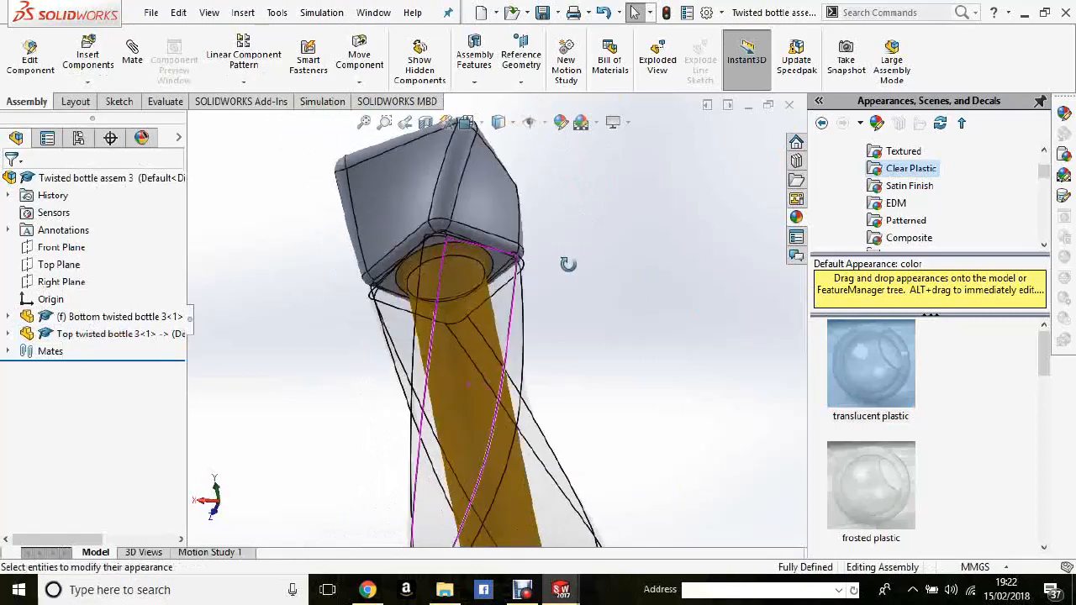
{"action": "middle_click_drag", "start_coordinate": [563, 318], "coordinate": [409, 328]}
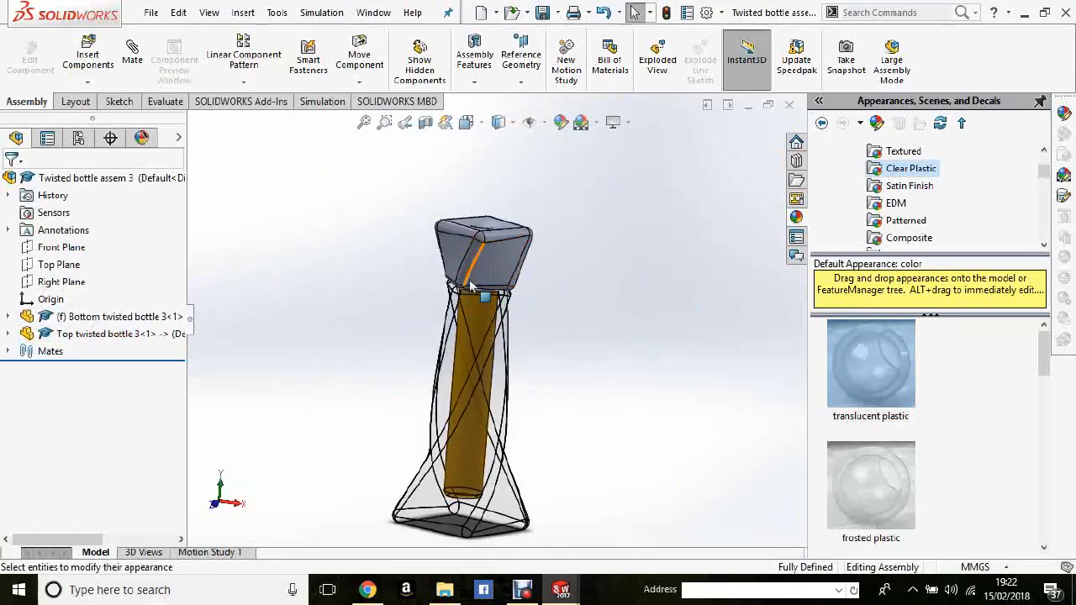
Apply the blue high gloss plastic appearance to the whole body of the Top twisted bottle 3 cap
{"action": "scroll", "coordinate": [942, 220], "scroll_direction": "up", "scroll_amount": 2}
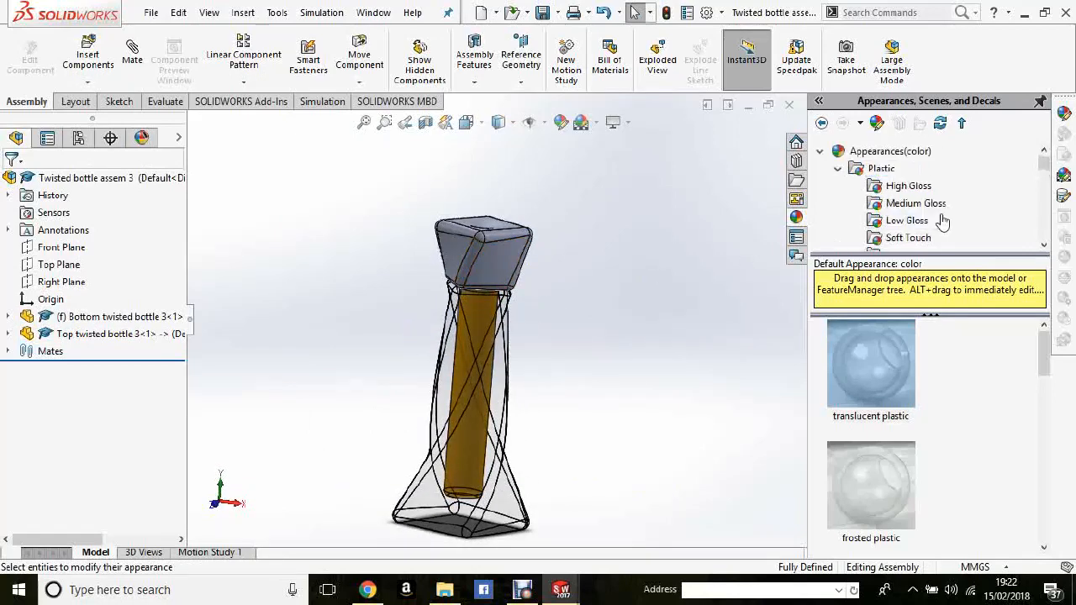
{"action": "left_click", "coordinate": [909, 185]}
{"action": "scroll", "coordinate": [865, 404], "scroll_direction": "down", "scroll_amount": 4}
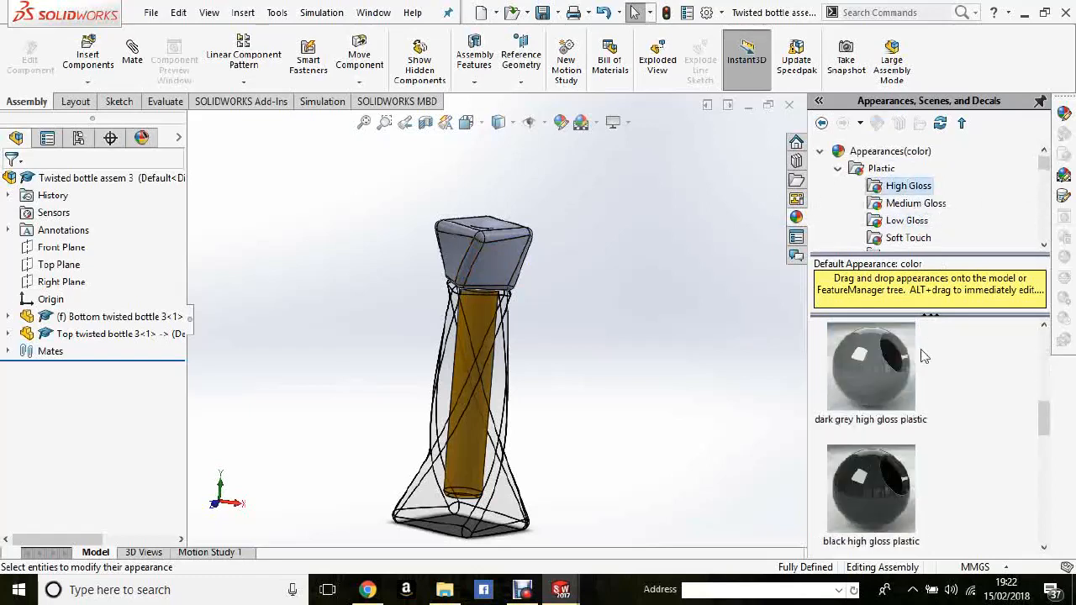
{"action": "left_click_drag", "start_coordinate": [871, 488], "coordinate": [502, 275]}
{"action": "left_click", "coordinate": [535, 270]}
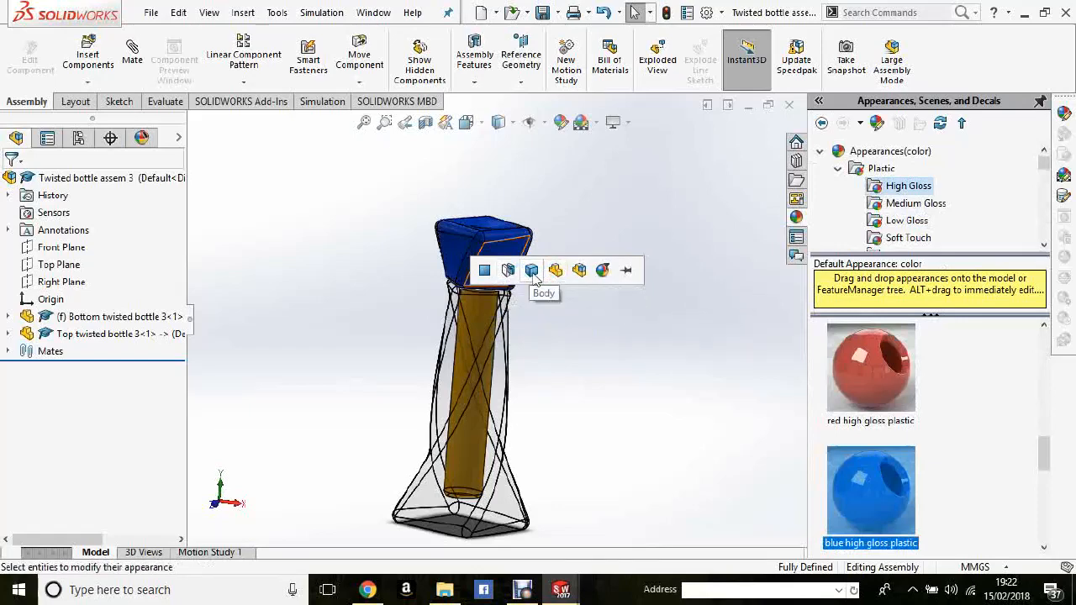
{"action": "left_click", "coordinate": [604, 320]}
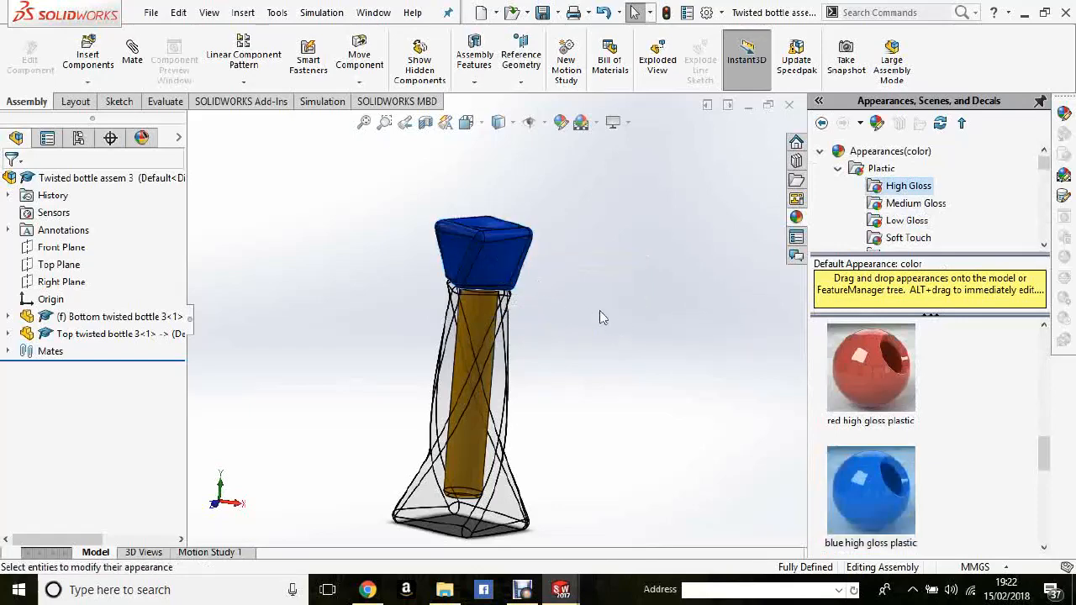
{"action": "middle_click_drag", "start_coordinate": [598, 314], "coordinate": [483, 277]}
{"action": "middle_click_drag", "start_coordinate": [552, 349], "coordinate": [660, 307]}
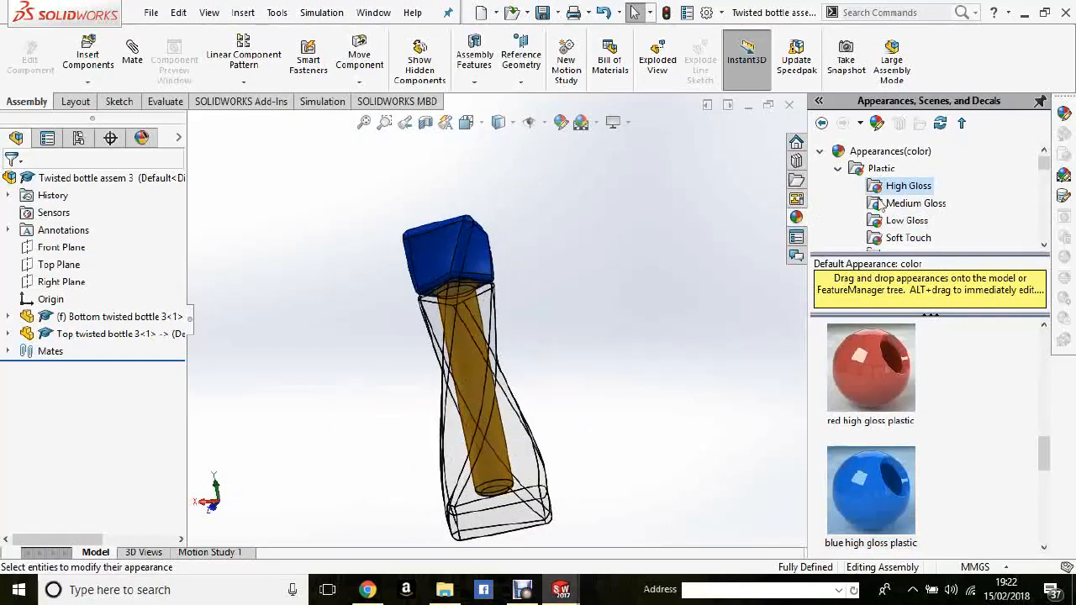
{"action": "mouse_move", "coordinate": [652, 268]}
{"action": "middle_mouse_down"}
{"action": "mouse_move", "coordinate": [643, 277]}
{"action": "mouse_move", "coordinate": [670, 270]}
{"action": "middle_mouse_up"}
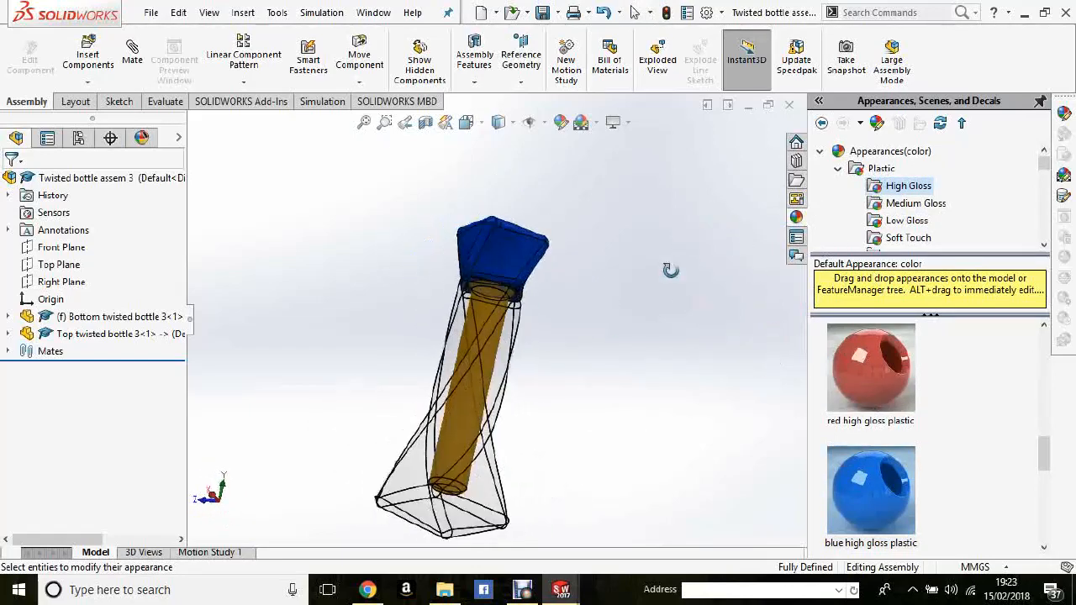
{"action": "middle_click_drag", "start_coordinate": [481, 290], "coordinate": [594, 327]}
{"action": "middle_click_drag", "start_coordinate": [594, 389], "coordinate": [583, 491]}
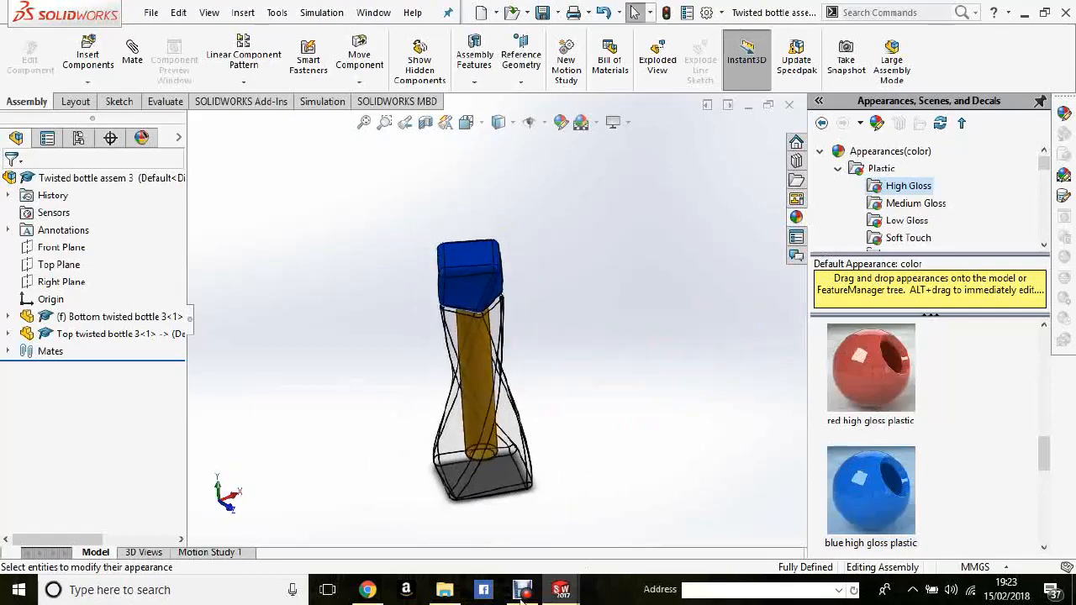